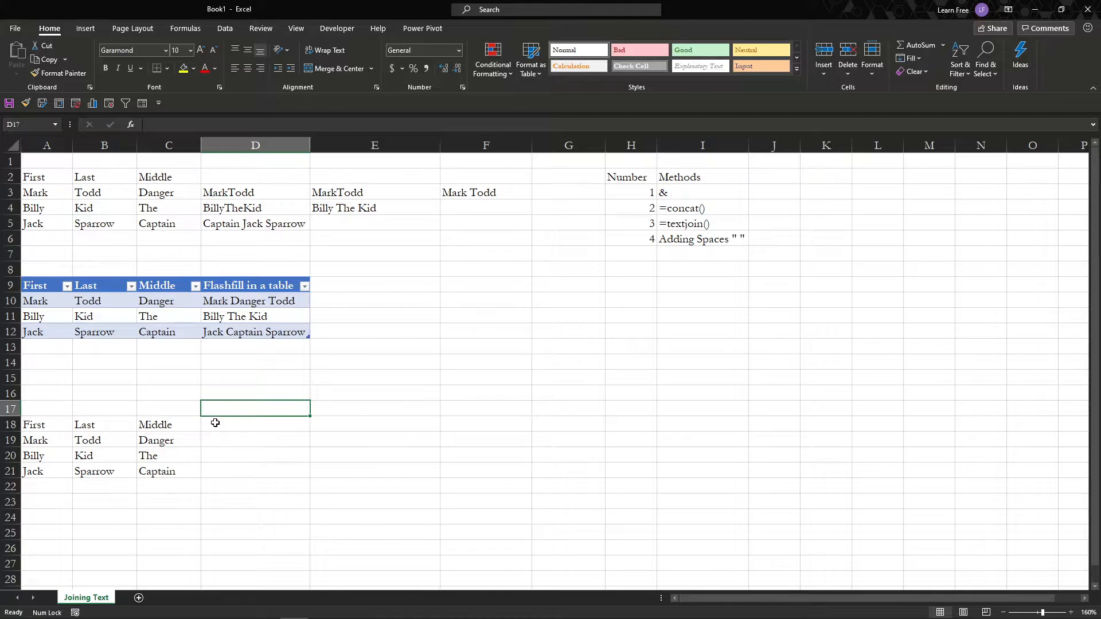
- Enter the header "Last First Middle" in cell D18
left_click(218, 423)
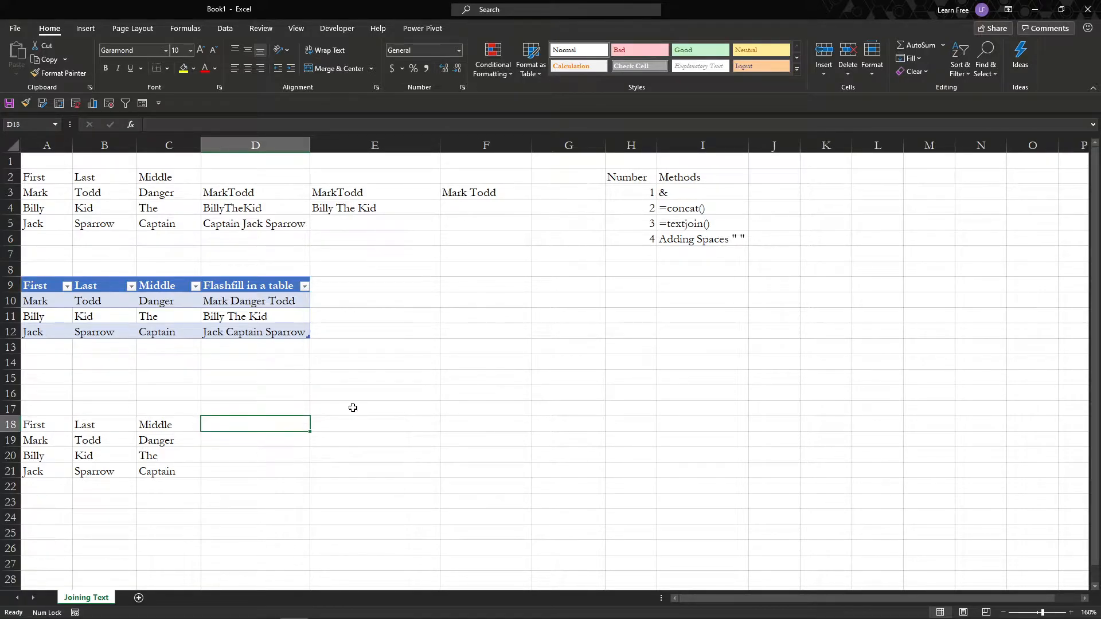
type("Last")
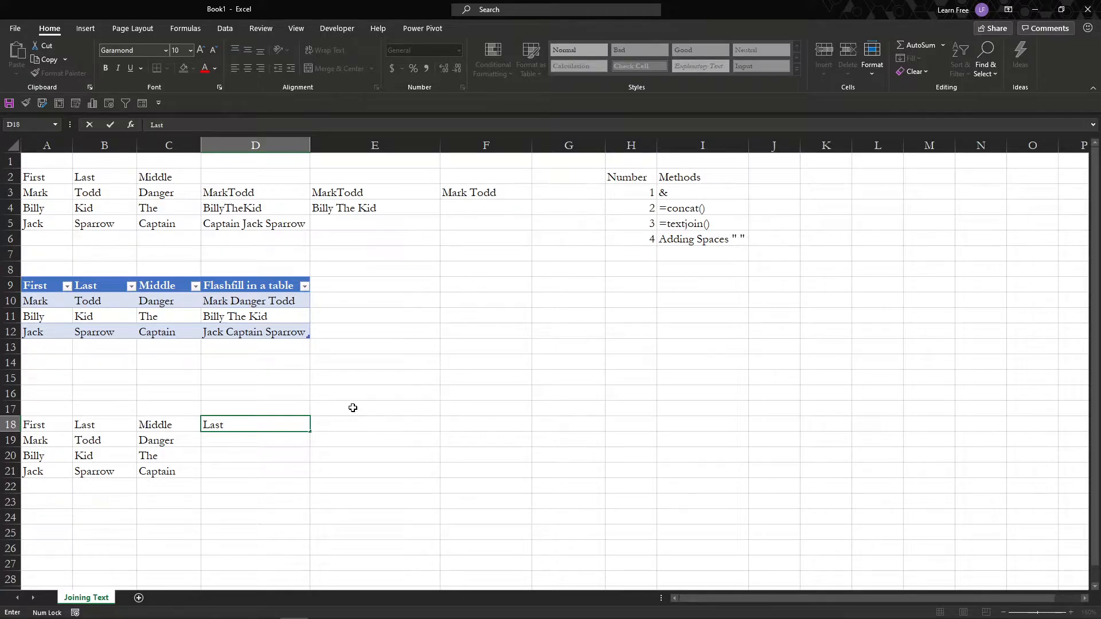
type("First Middle")
key("Return")
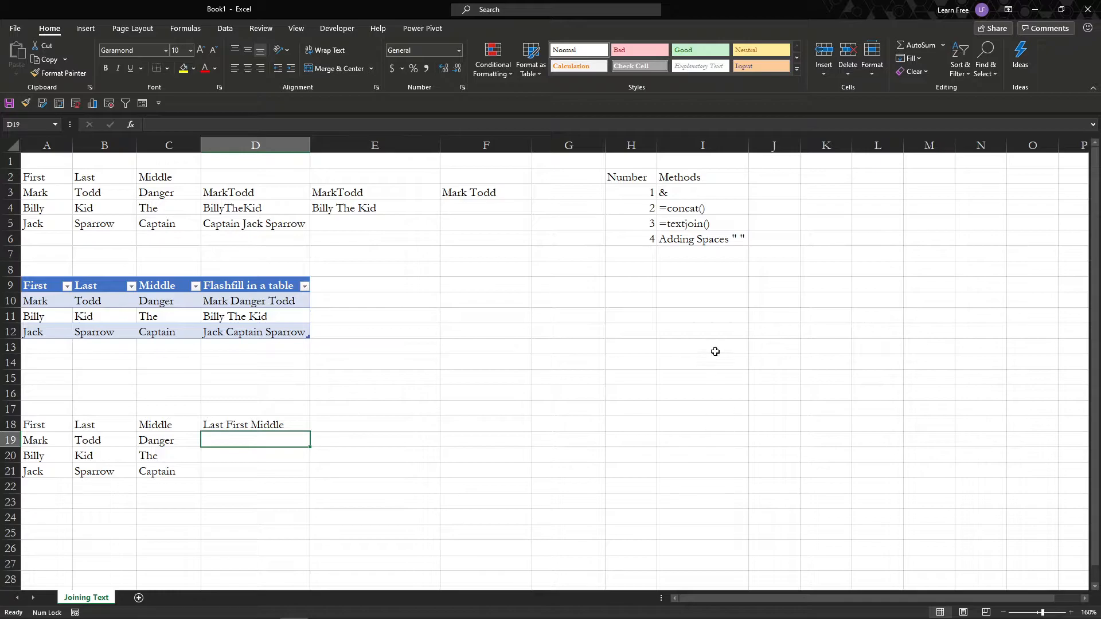
- Examine the list of text-joining methods and the existing formulas in the table's Flashfill column
left_click_drag(688, 193, 700, 239)
left_click(538, 318)
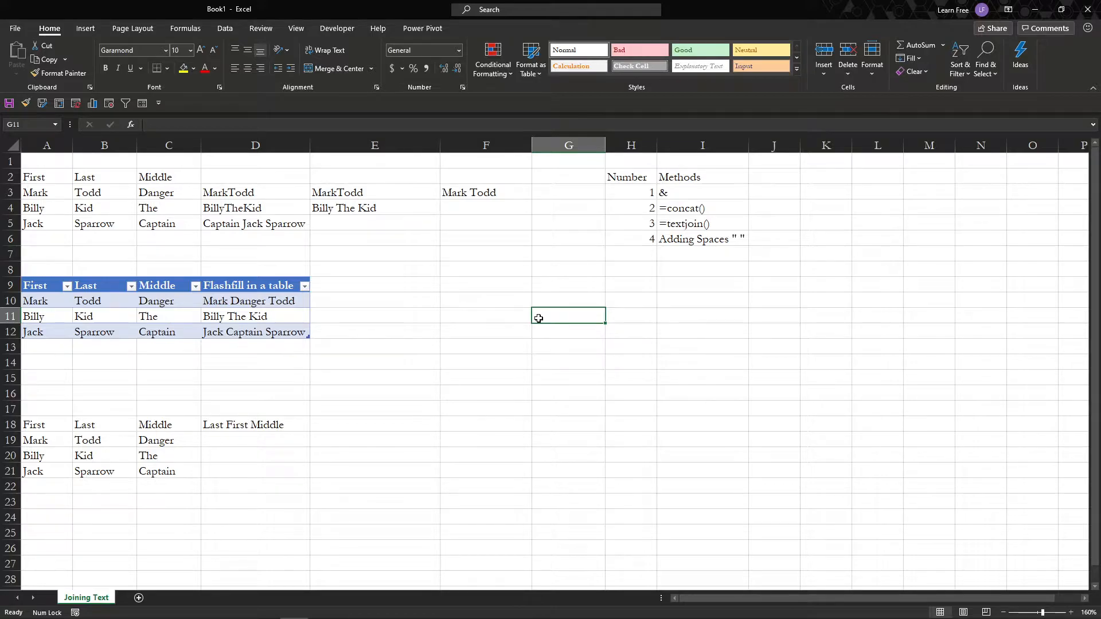
left_click(306, 320)
left_click(289, 295)
left_click(289, 331)
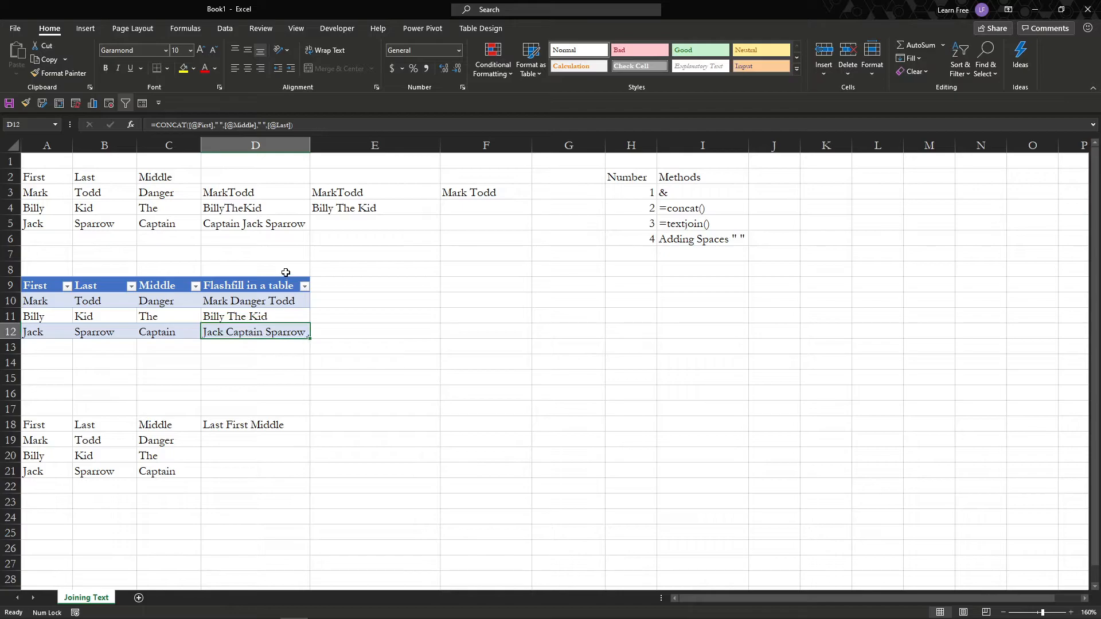
left_click(287, 281)
- Add a new table column by entering the header "TextJoin" in cell E9
left_click(321, 287)
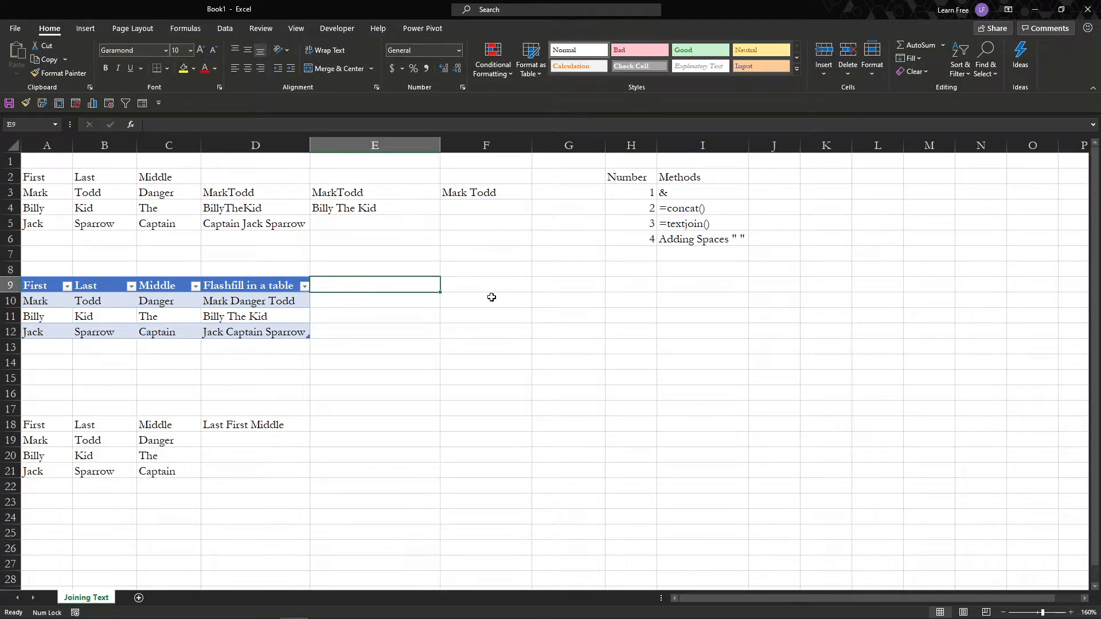
type("TextJoin")
key("Return")
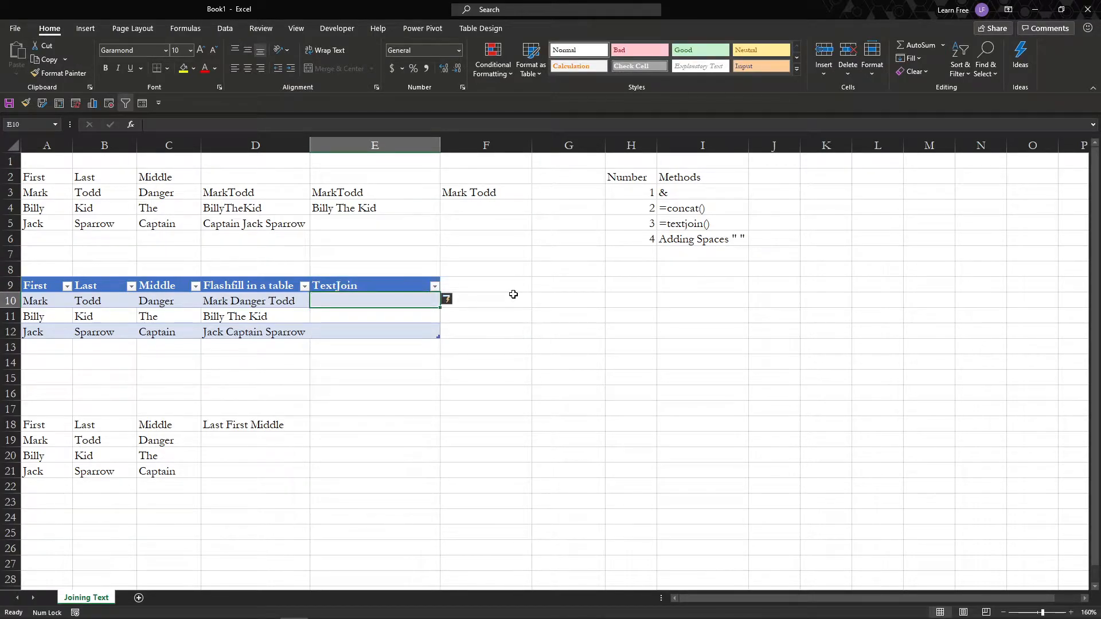
key("Down")
key("Down")
key("Down")
key("Down")
key("Down")
key("Down")
key("Down")
key("Down")
key("Left")
key("Down")
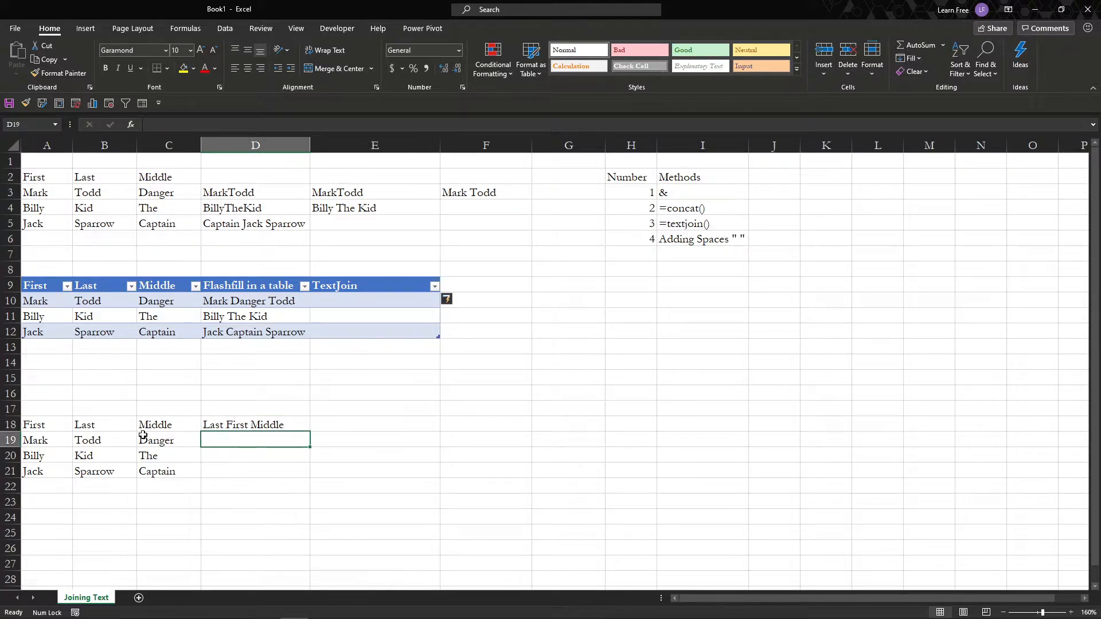
left_click(60, 441)
left_click(114, 436)
left_click(56, 445)
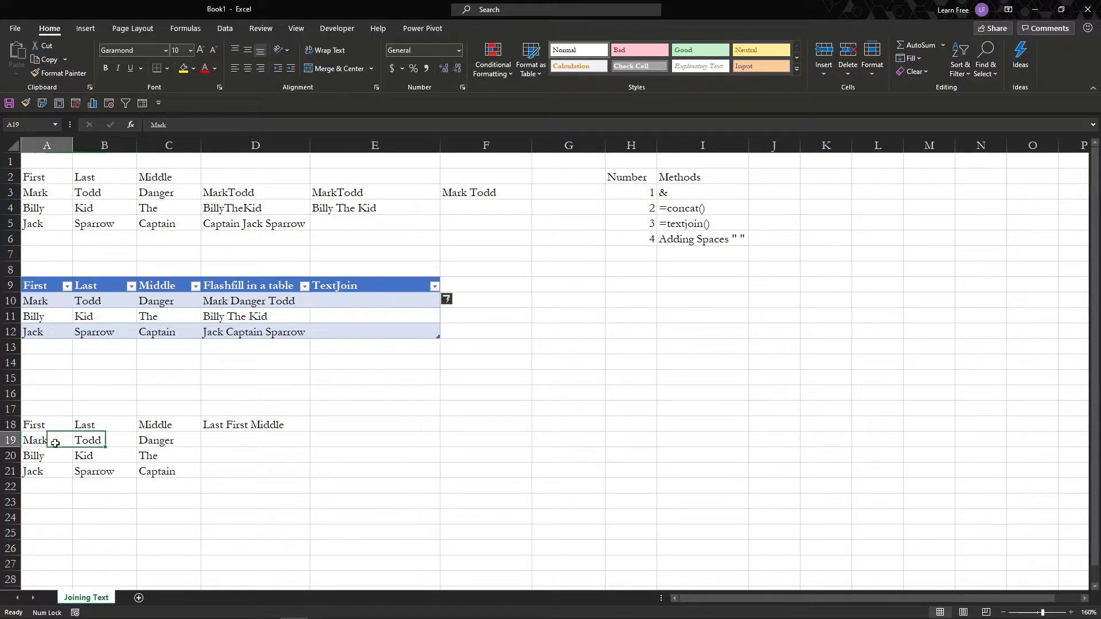
left_click(147, 441)
left_click(118, 439)
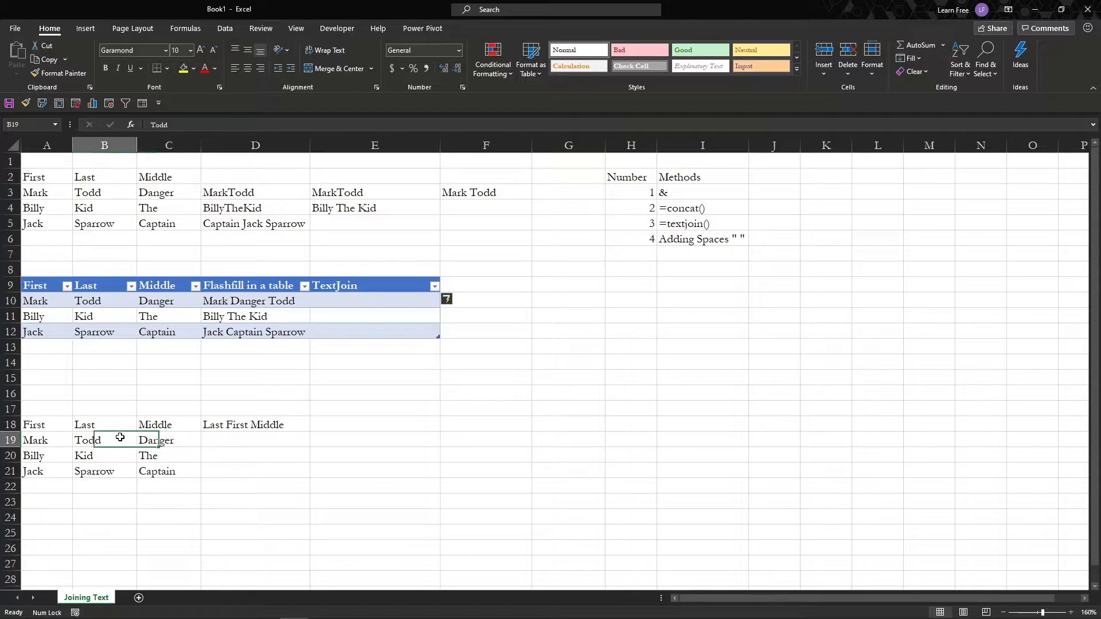
left_click(229, 444)
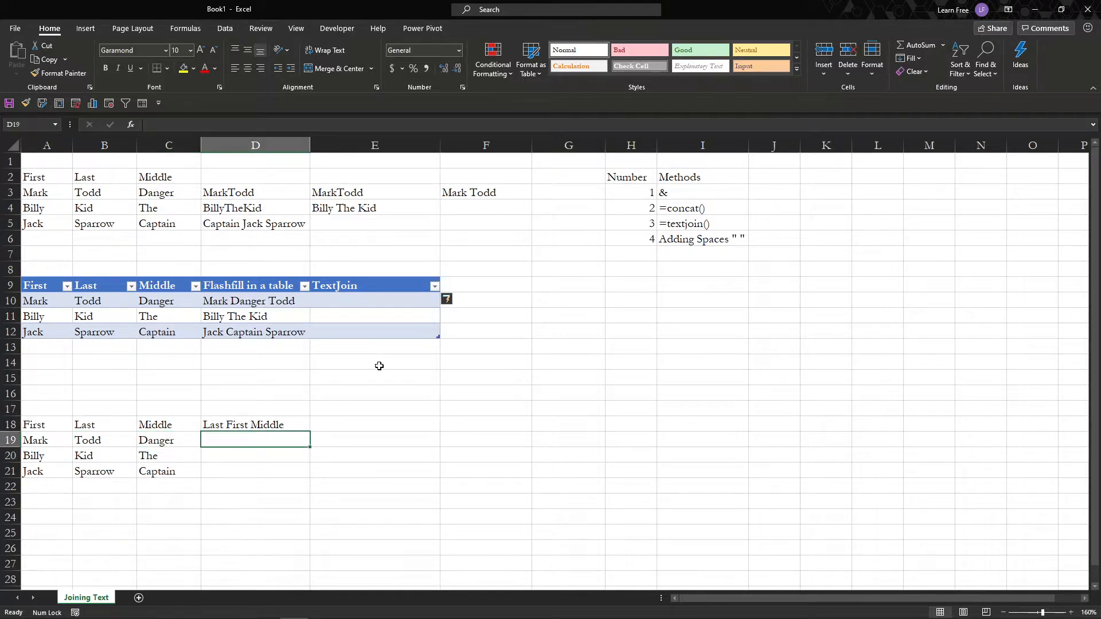
type("=")
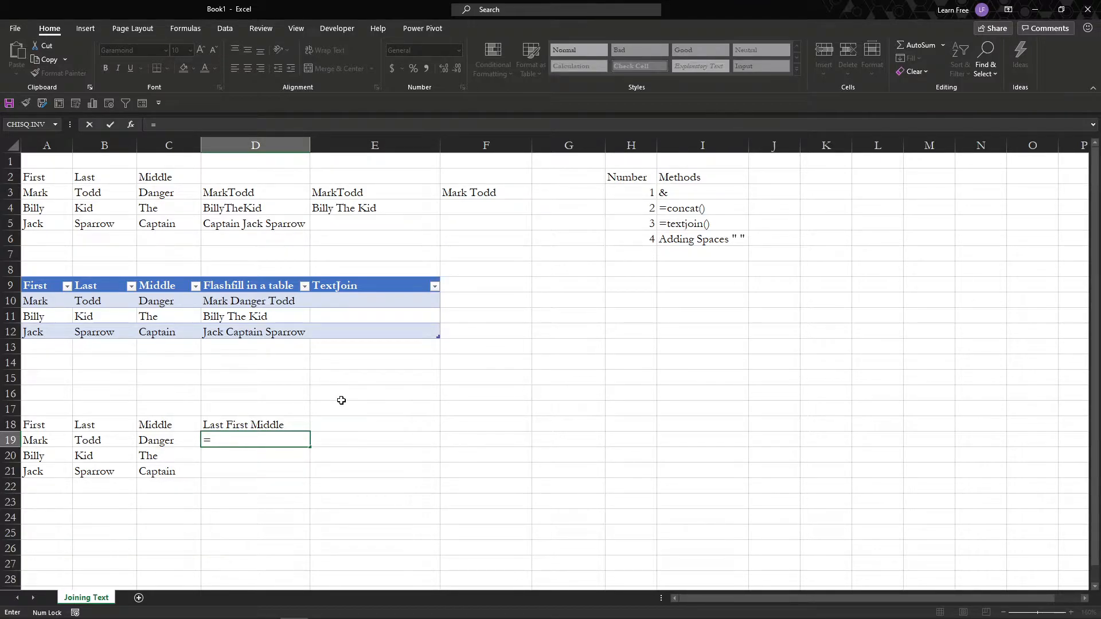
key("Escape")
- Examine the existing joining formulas in row 4 and row 3 of columns D and E
key("Up")
key("Up")
key("Up")
key("Up")
key("Up")
key("Up")
key("Up")
key("Up")
key("Up")
key("Up")
key("Up")
key("Up")
key("Up")
key("Up")
key("Up")
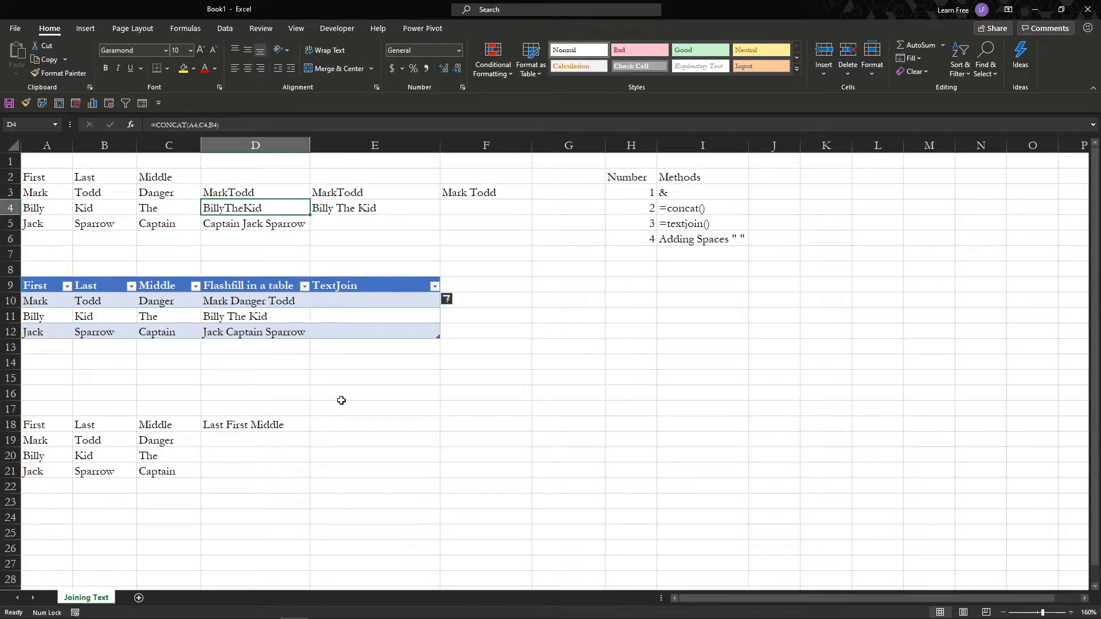
key("Right")
key("Up")
key("Left")
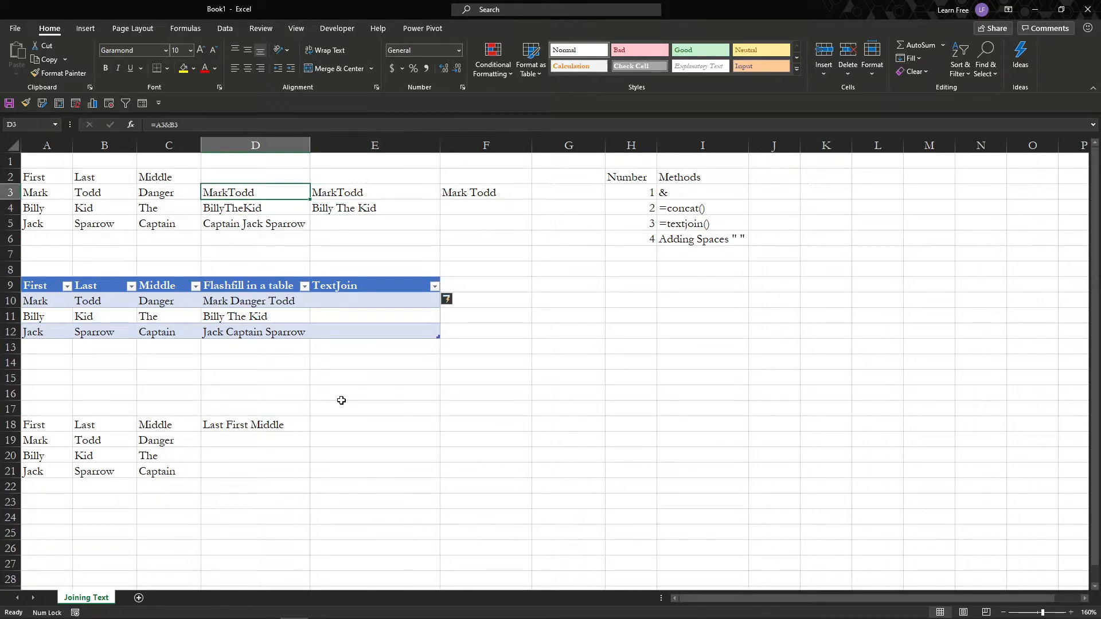
- Join the last, first and middle names in cell D19 with the formula =B19&A19&C19
key("Down")
key("Down")
key("Down")
key("Down")
key("Down")
key("Down")
key("Down")
key("Down")
key("Down")
key("Down")
key("Down")
key("Down")
key("Down")
key("Down")
key("Down")
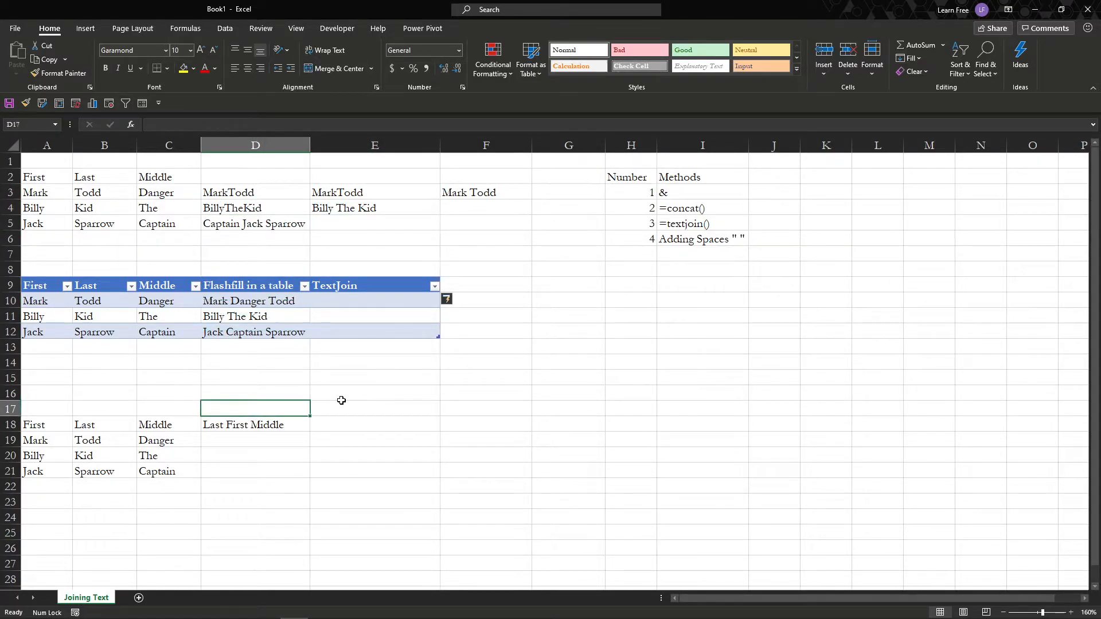
key("Down")
type("=")
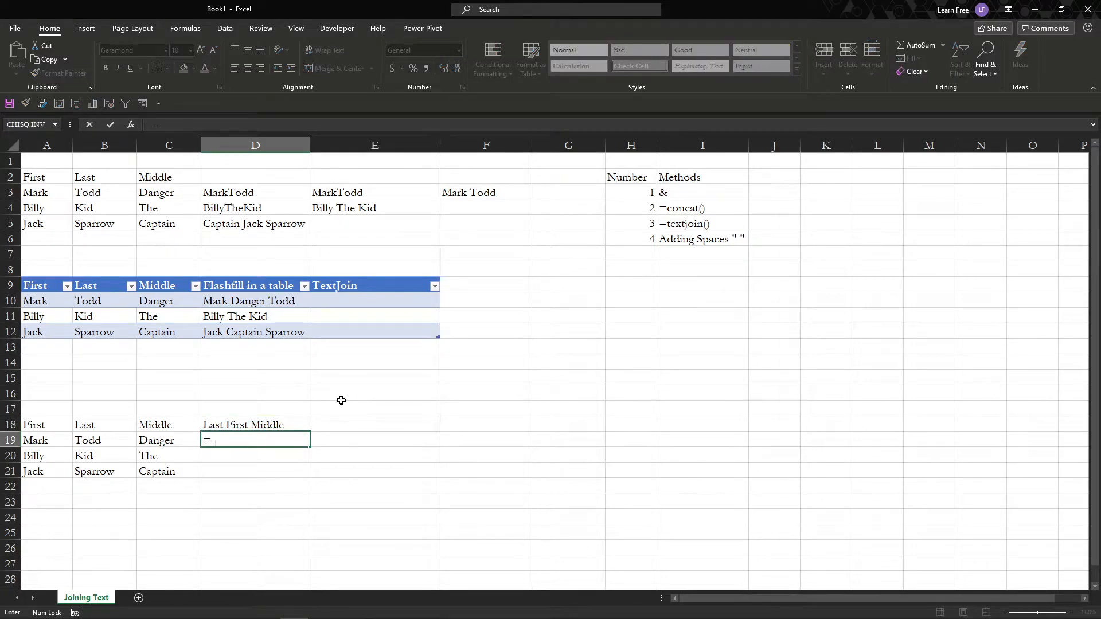
key("Left")
key("Left")
type("&")
key("Left")
key("Left")
key("Left")
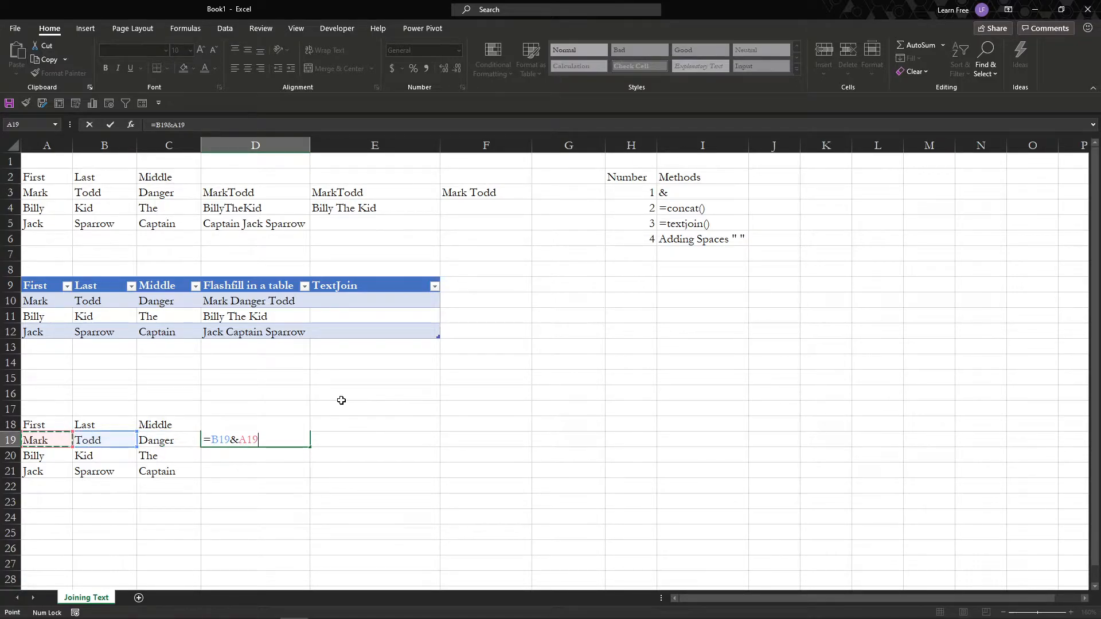
type("&")
key("Left")
key("Return")
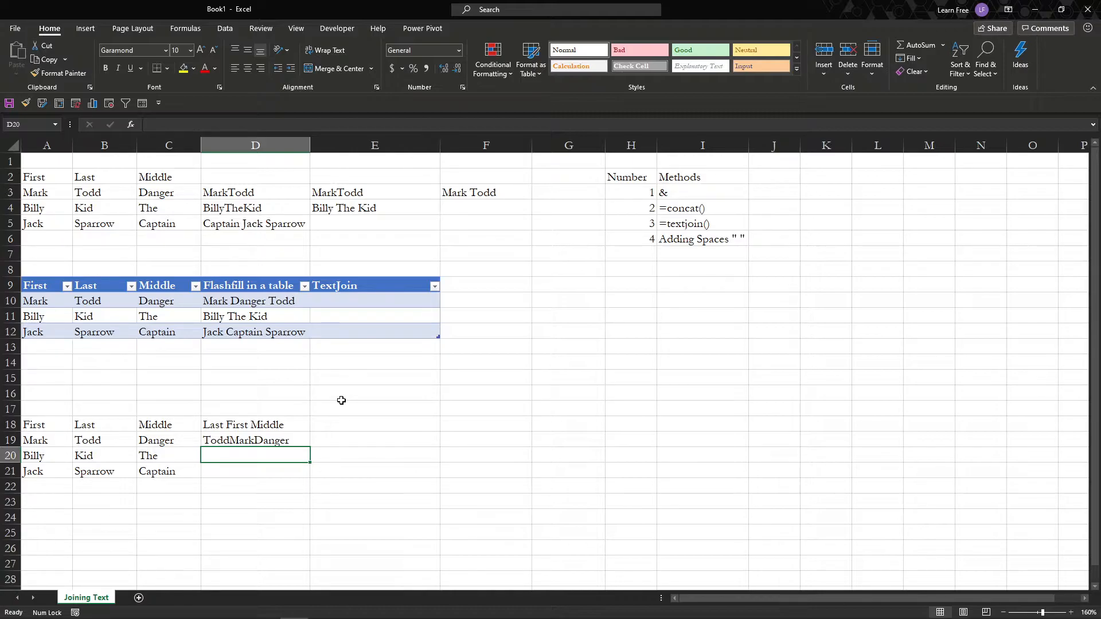
key("Up")
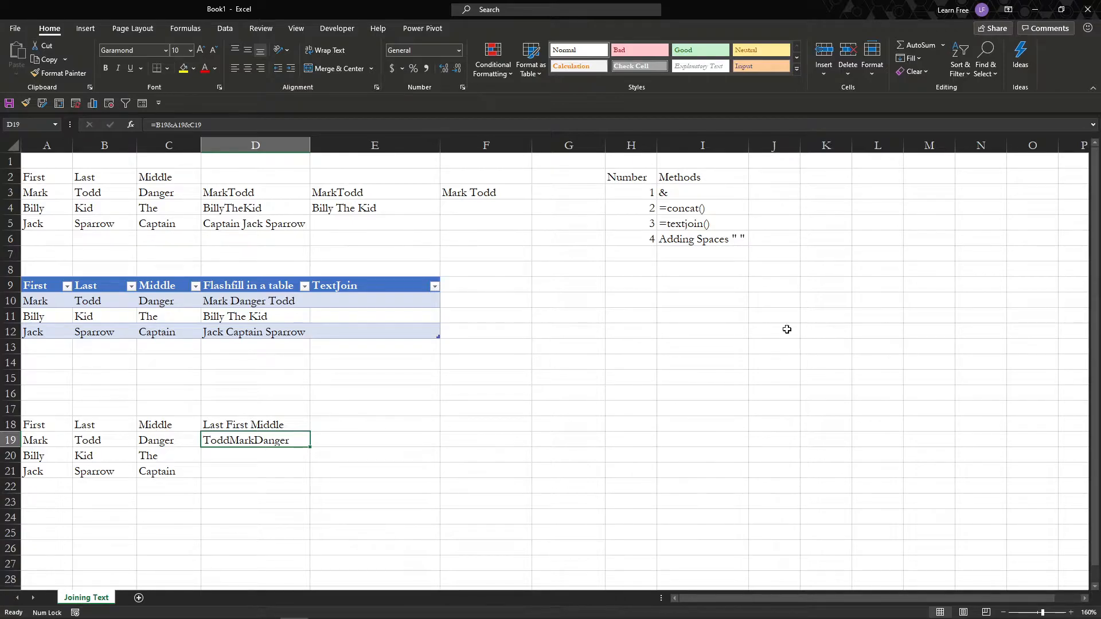
- Compare the ampersand formulas in cells D3, E3 and F3, checking how each one handles the space between names
left_click(292, 183)
left_click(293, 189)
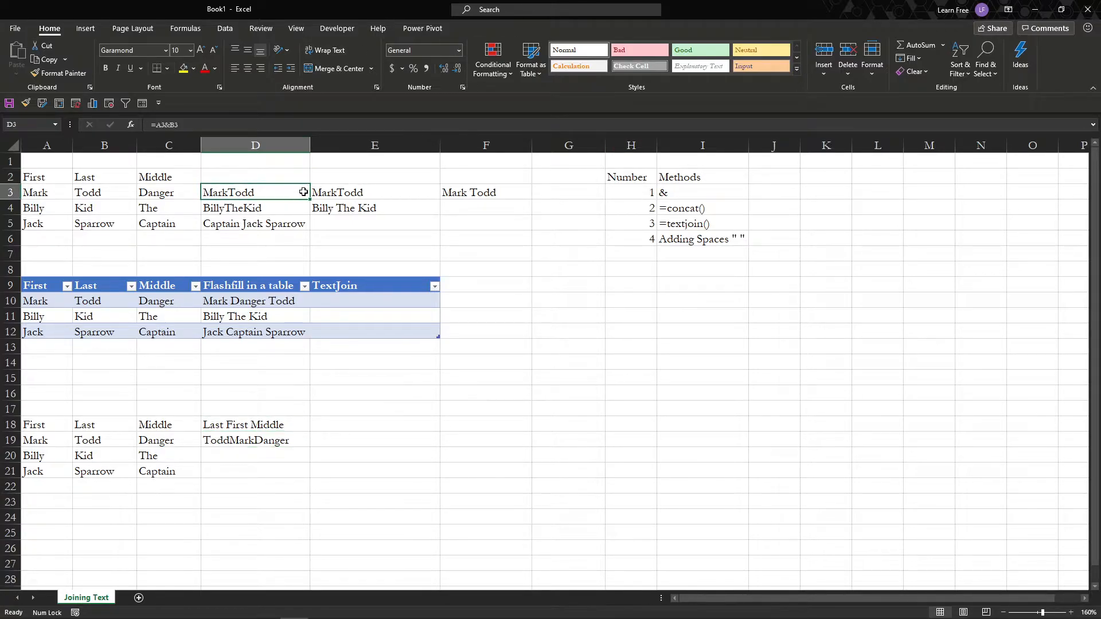
left_click(315, 191)
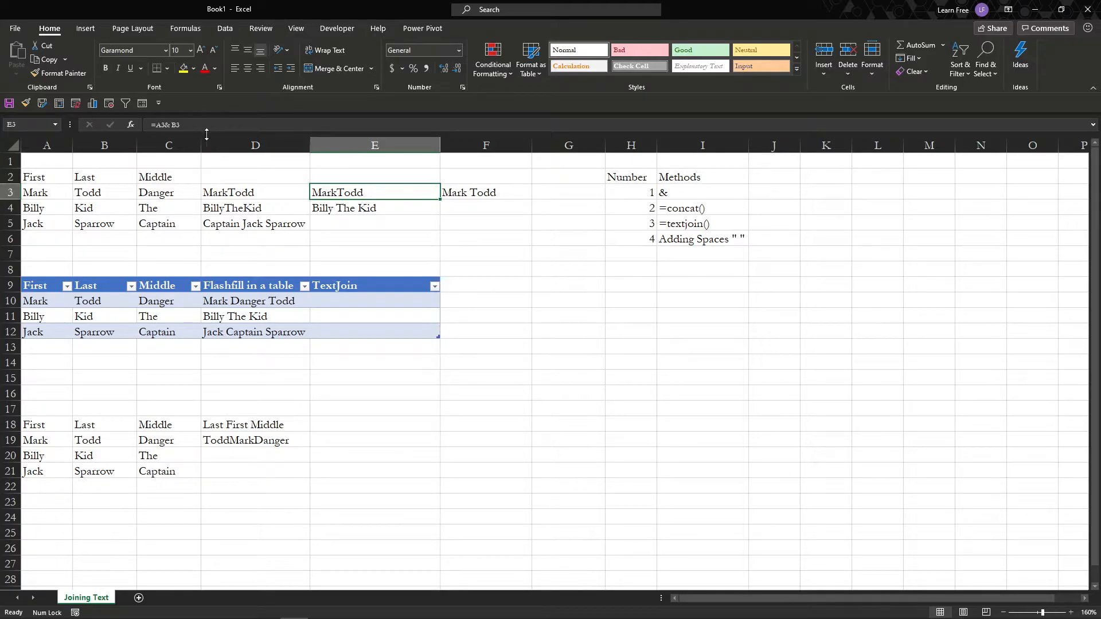
left_click(181, 125)
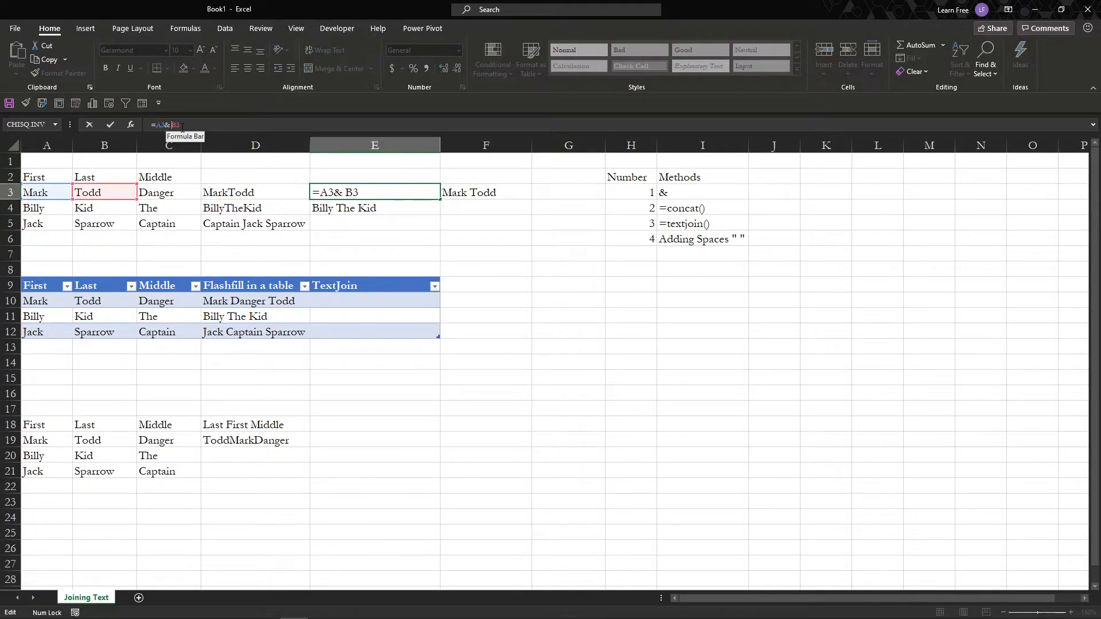
left_click(260, 198)
left_click(321, 192)
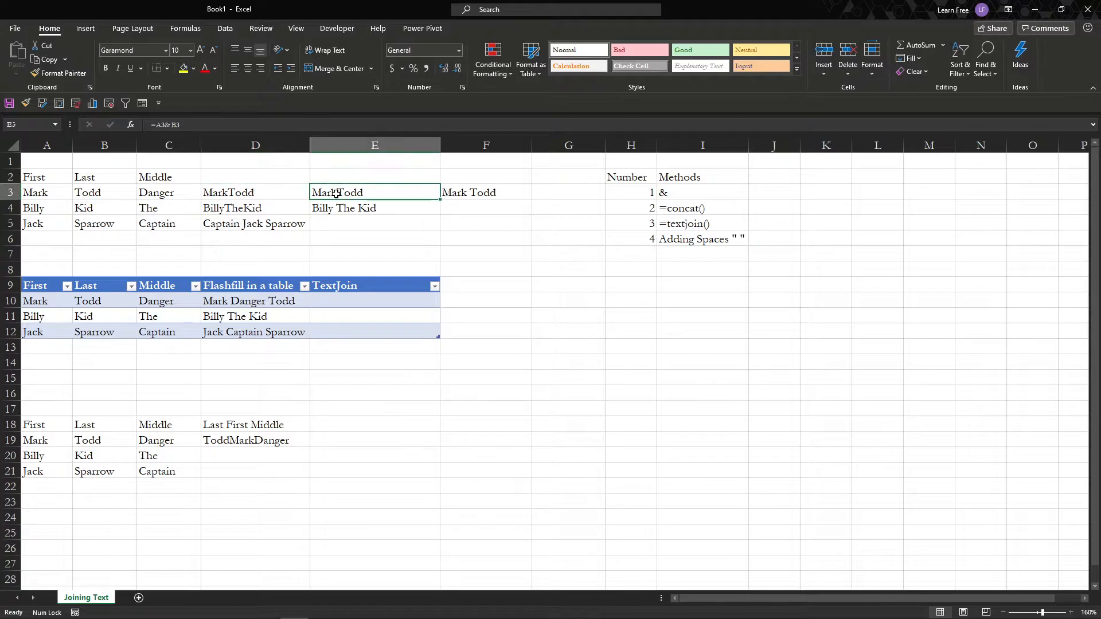
left_click(194, 130)
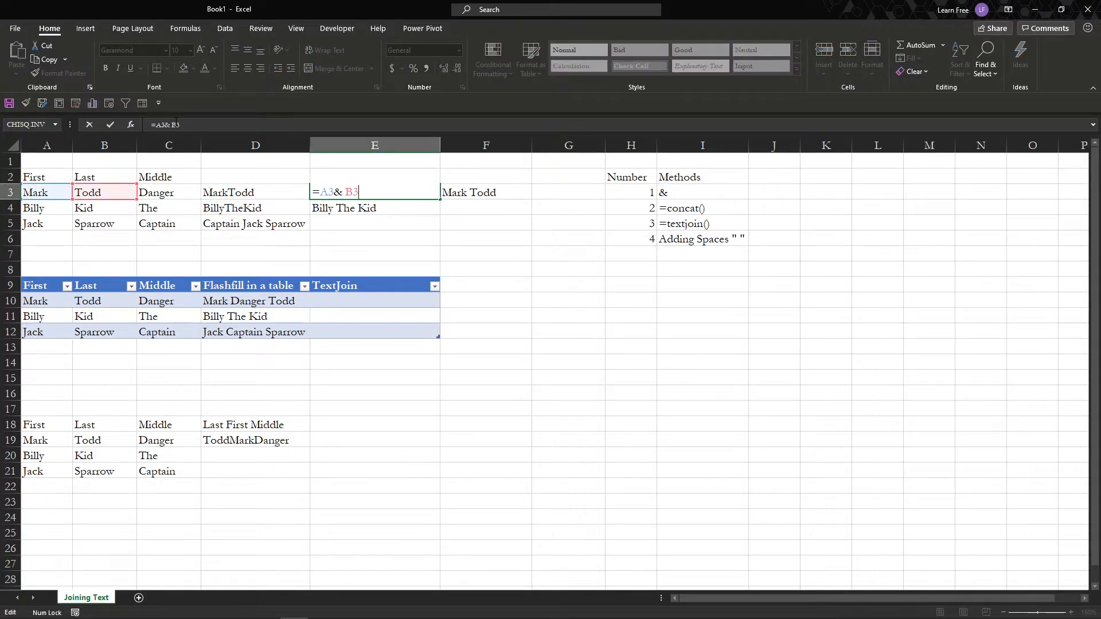
key("Escape")
left_click(480, 195)
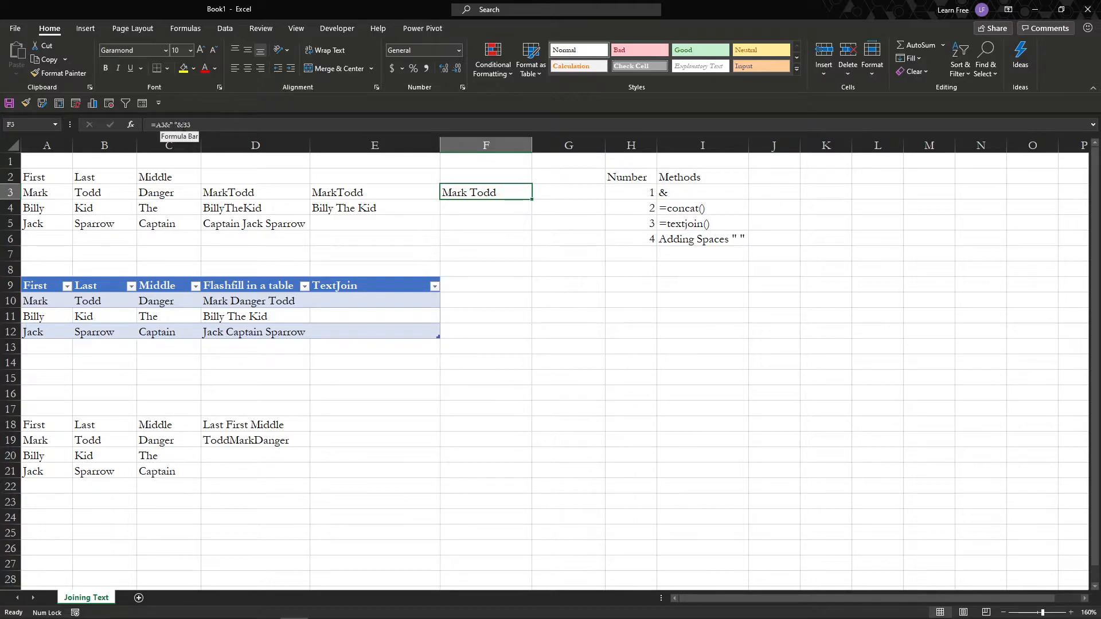
- Add spaces between the joined names by changing the D19 formula to =B19&" "&A19&" "&C19
left_click(242, 440)
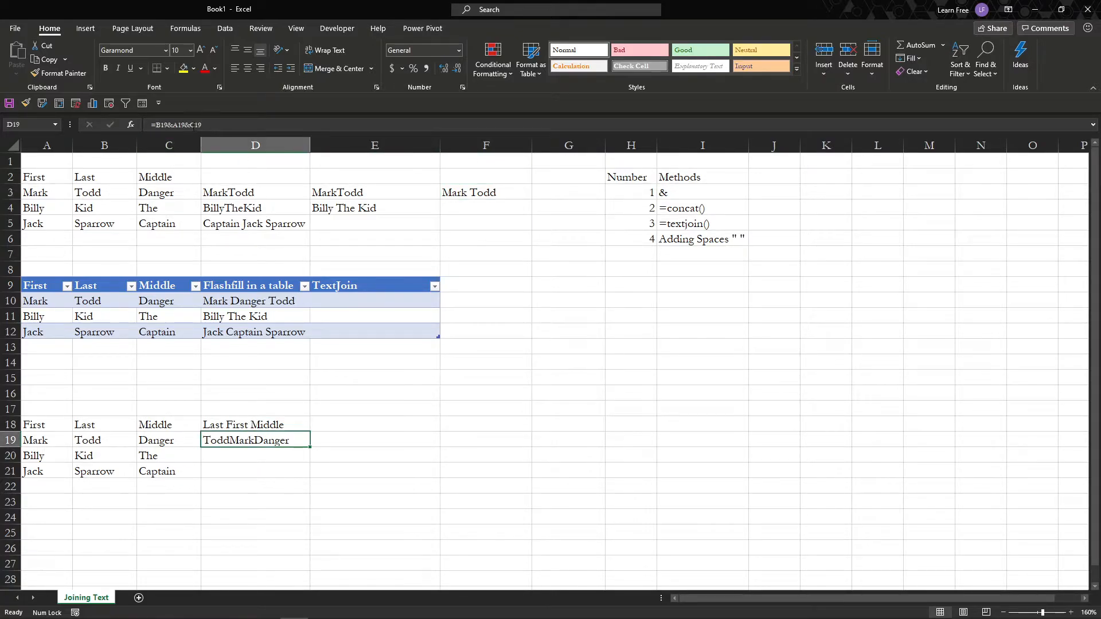
left_click(174, 125)
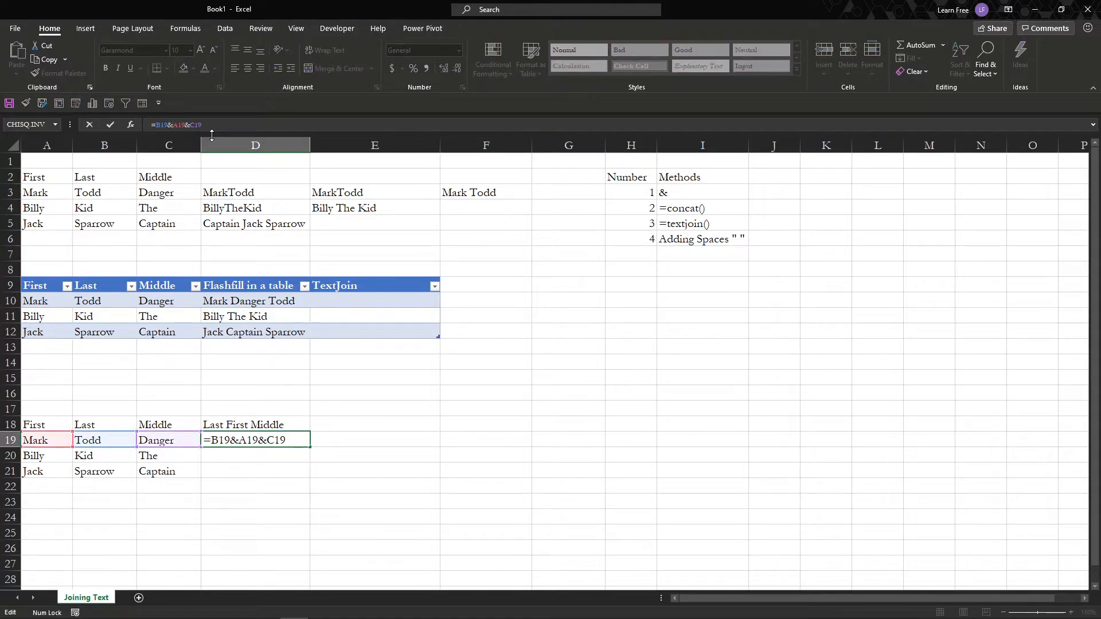
type("\" \"")
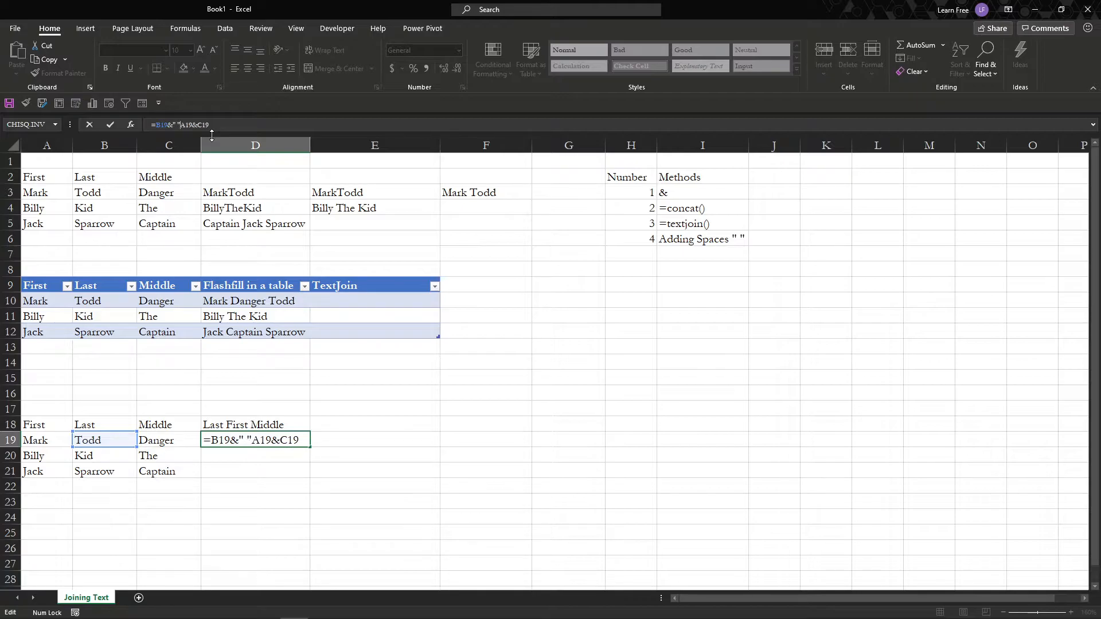
type("&")
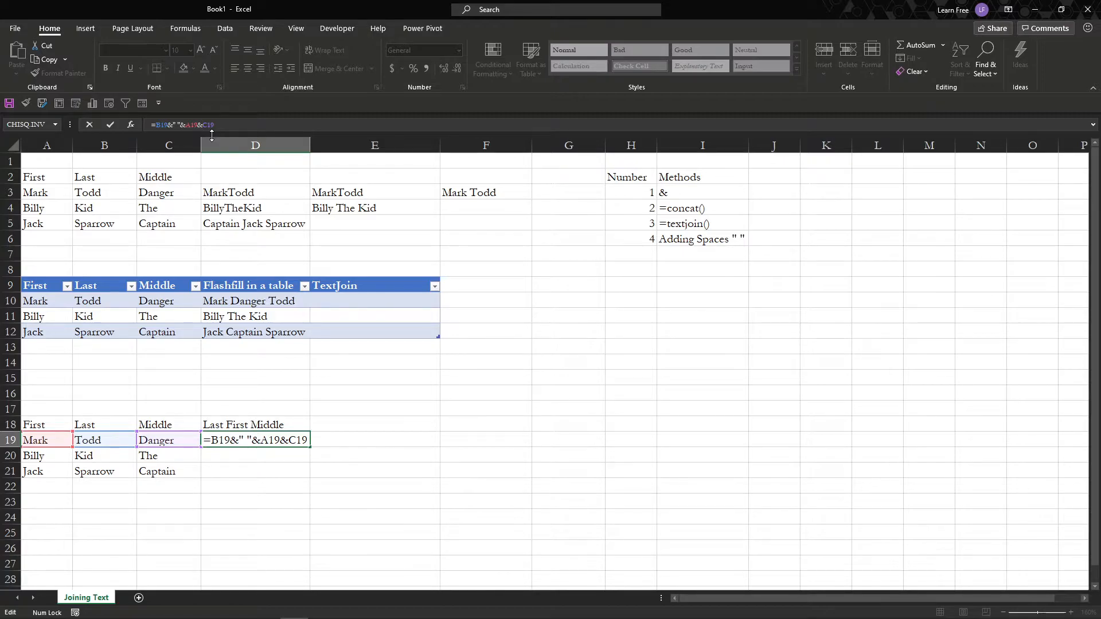
type("\" \"")
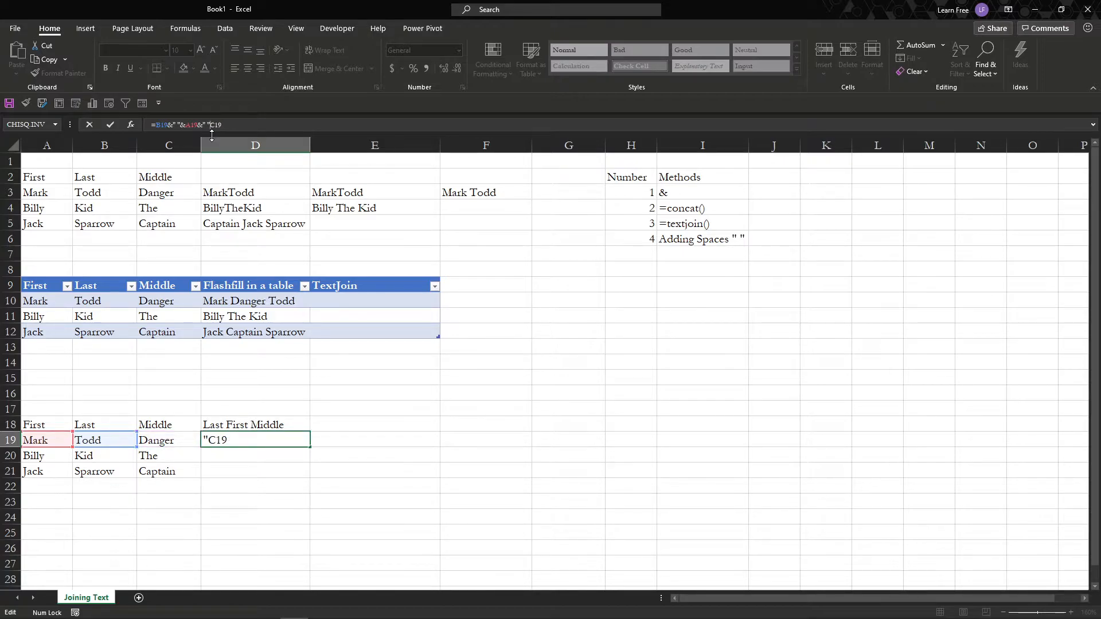
type("&")
key("Return")
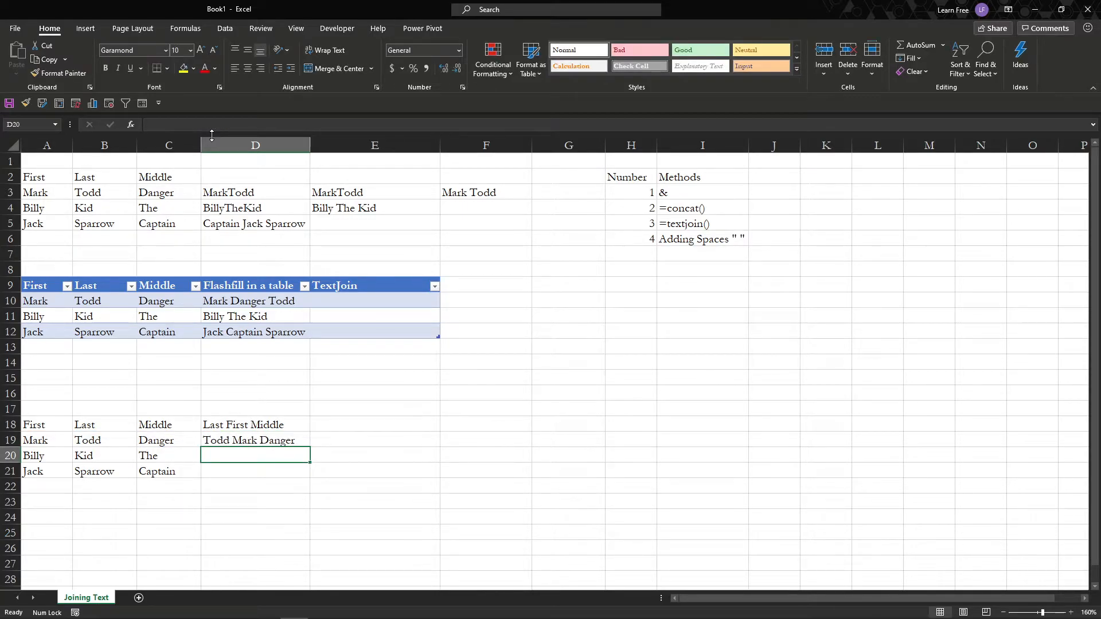
key("Up")
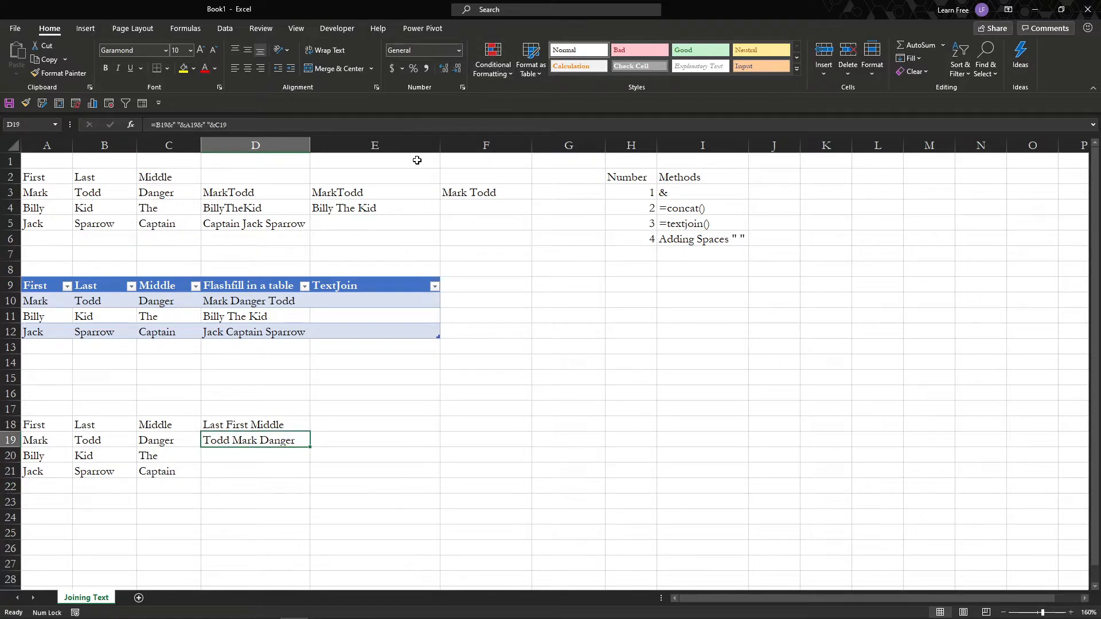
- Add a comma after the first name by changing the D19 formula to =B19&" "&A19&", "&C19, and fill it down to D21
left_click(205, 125)
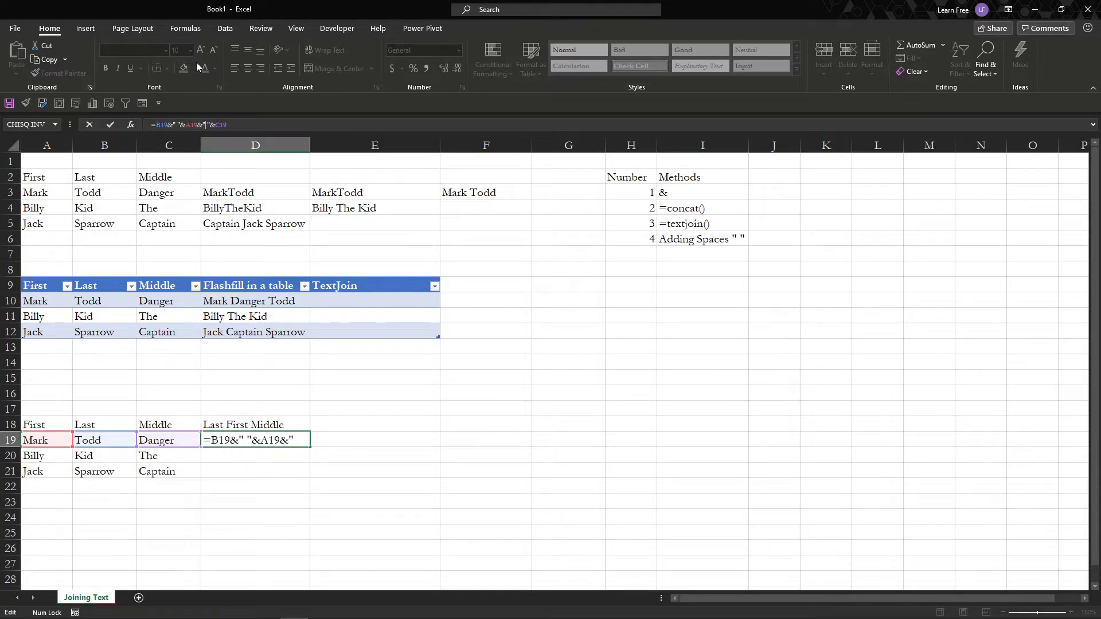
key("ctrl+Return")
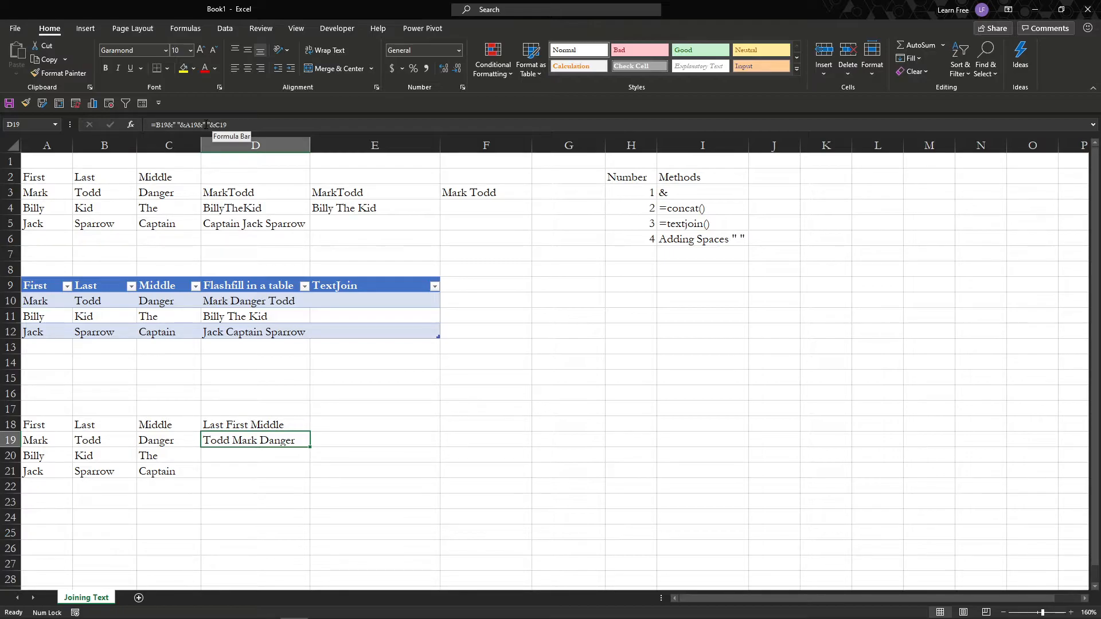
left_click(205, 124)
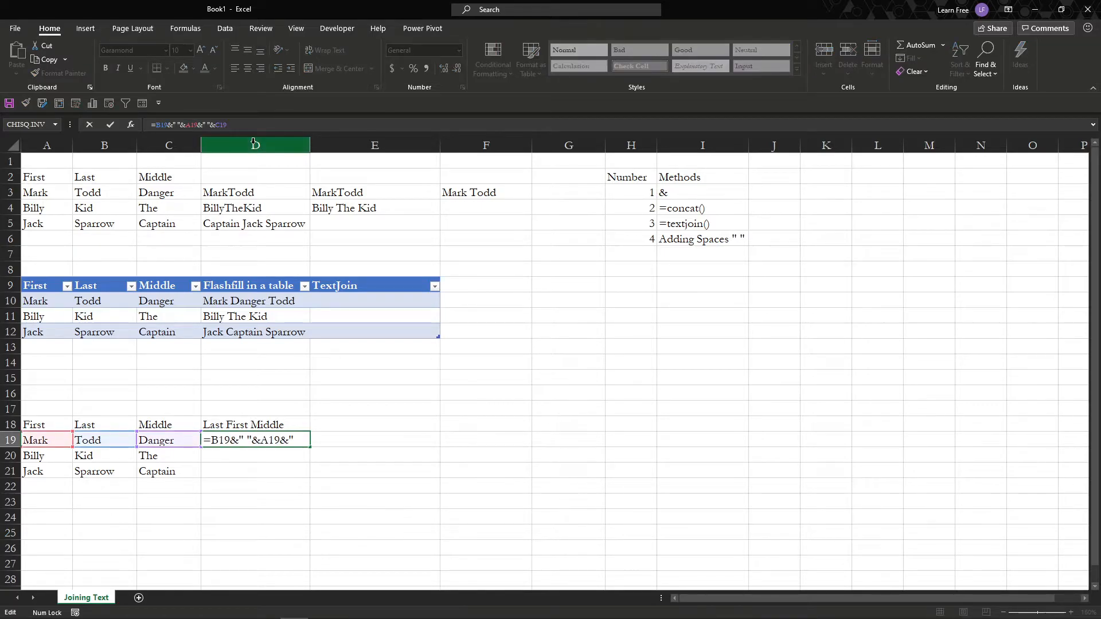
type(",")
key("Return")
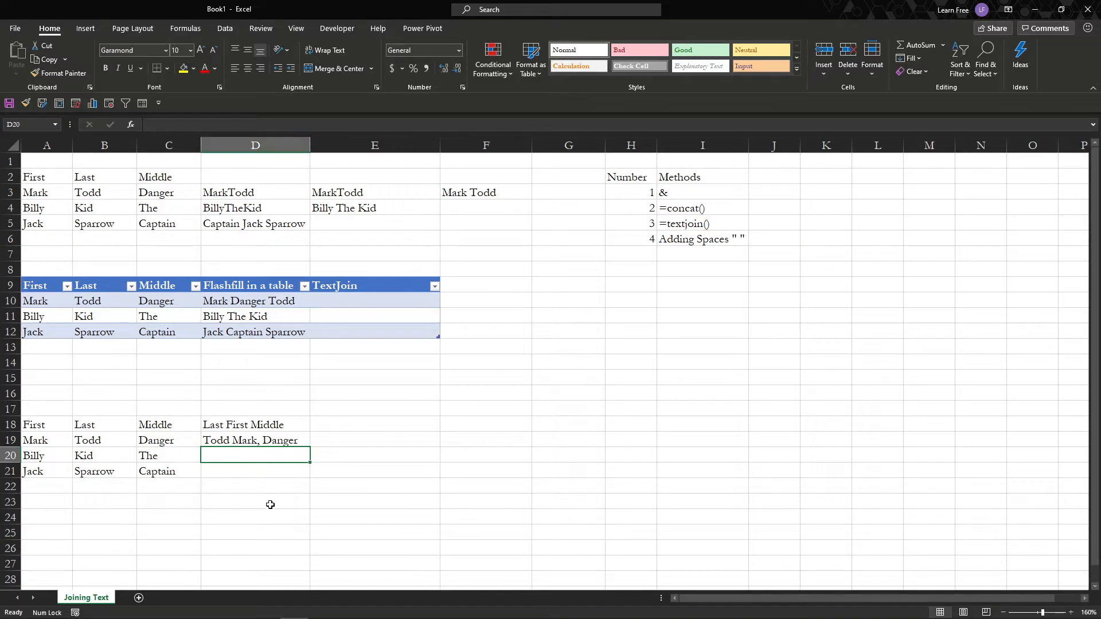
left_click(270, 443)
left_click_drag(309, 450, 312, 480)
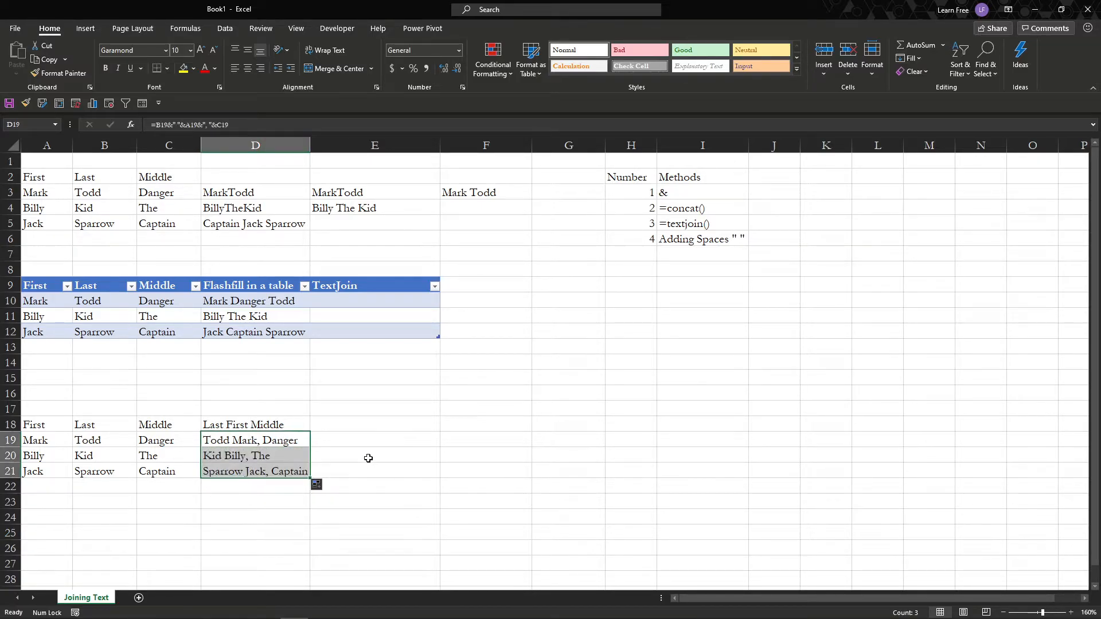
left_click(367, 425)
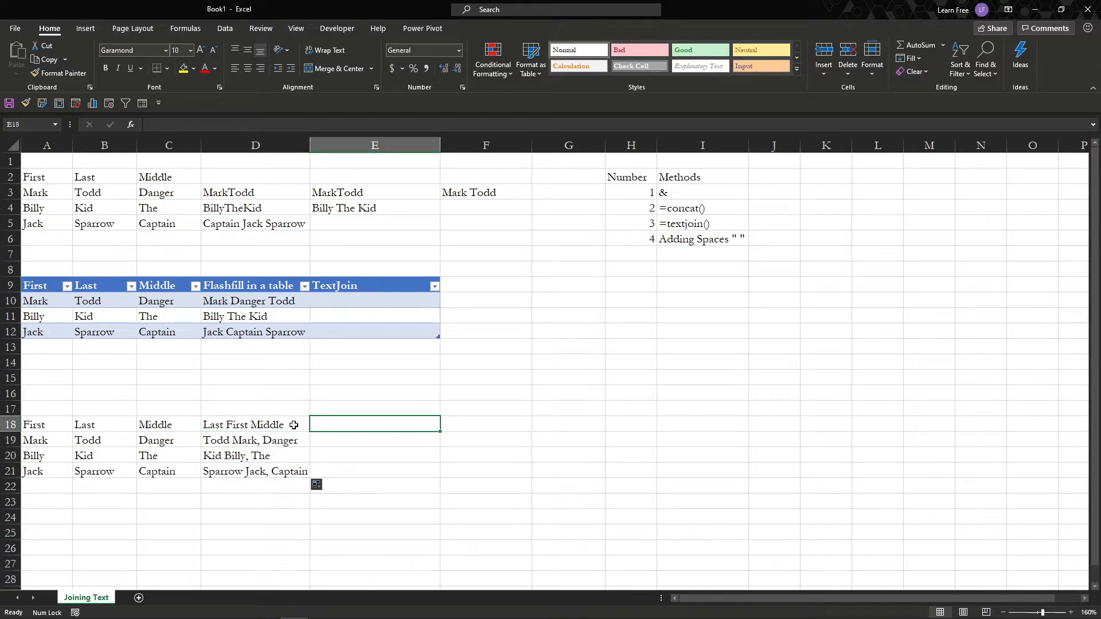
left_click(372, 302)
left_click(278, 306)
left_click_drag(332, 296, 349, 333)
left_click(332, 373)
left_click(198, 346)
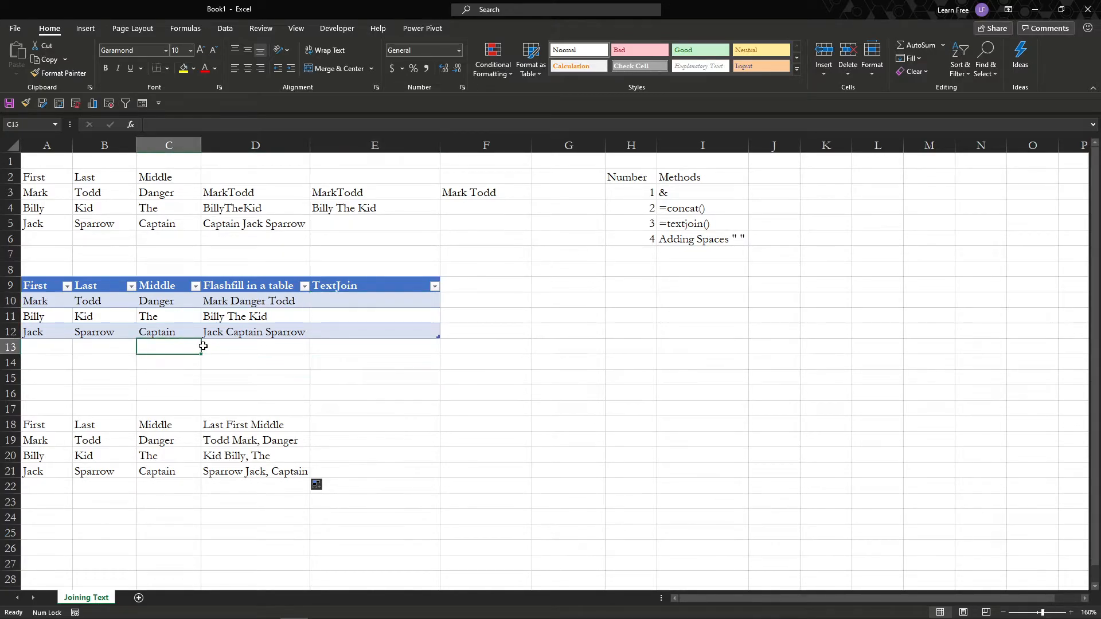
left_click_drag(67, 346, 135, 344)
left_click(213, 344)
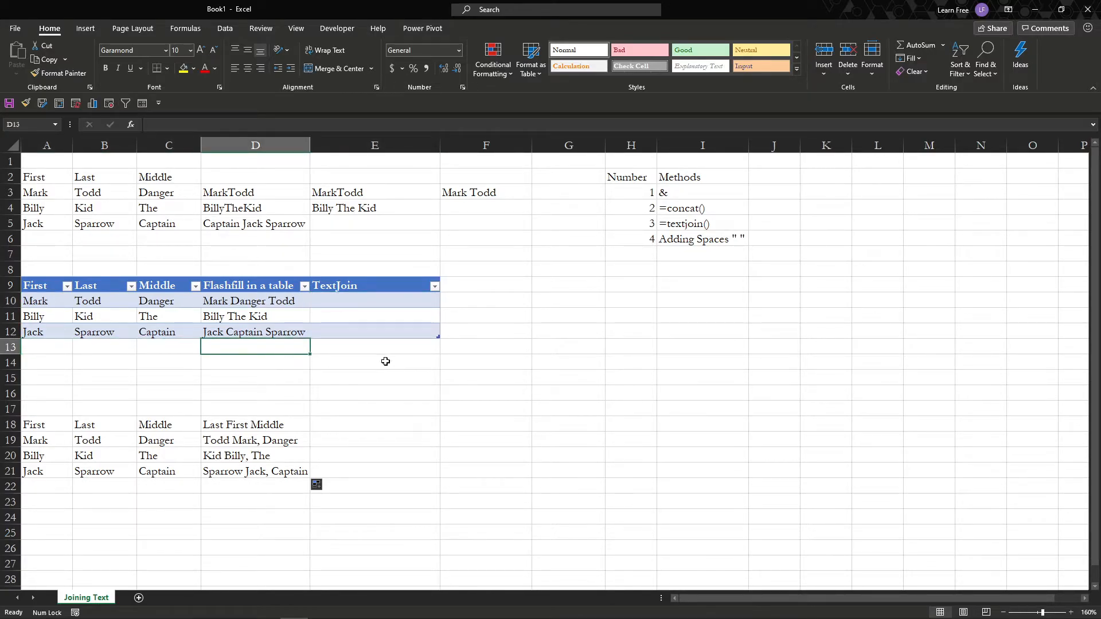
left_click(365, 345)
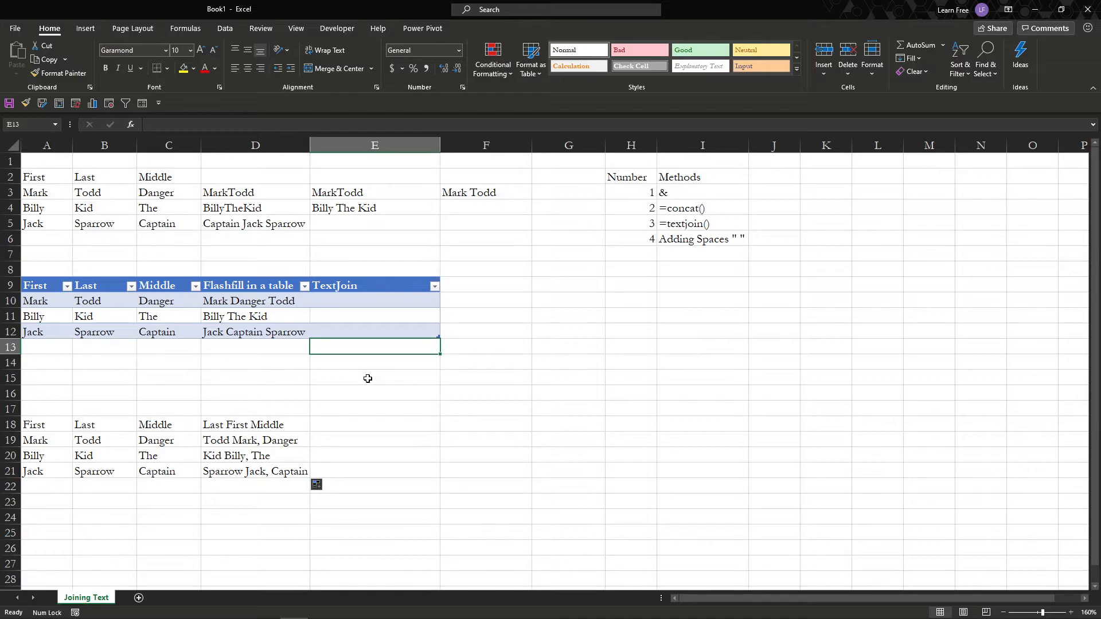
left_click(333, 424)
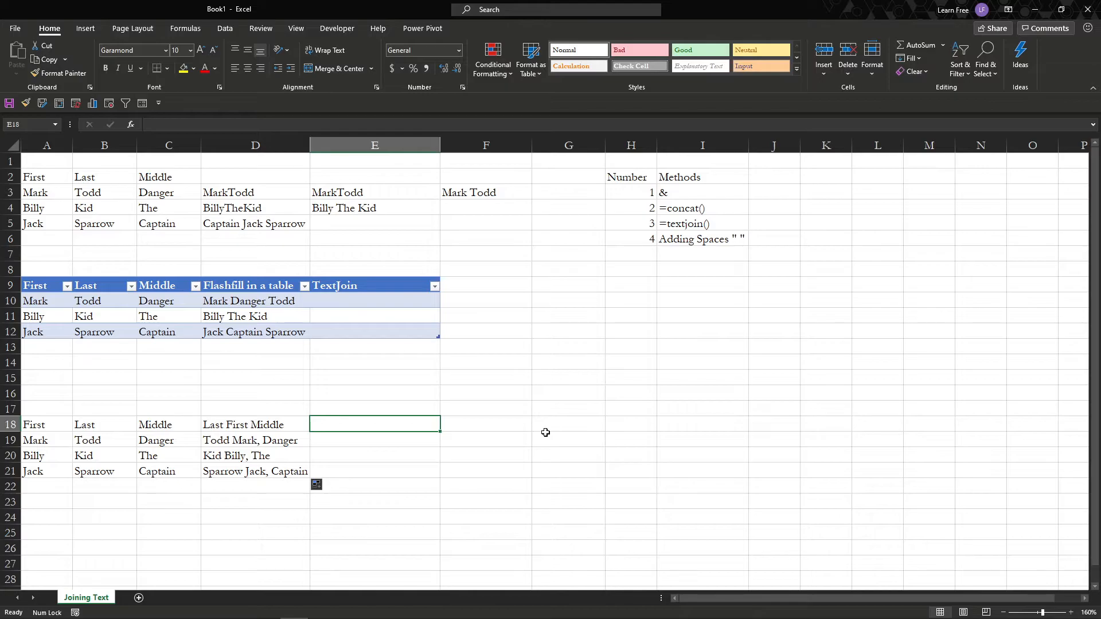
- Examine the CONCAT method entry in I4, the TEXTJOIN formula in D5, and the arguments of the CONCAT formula in D4
left_click(715, 207)
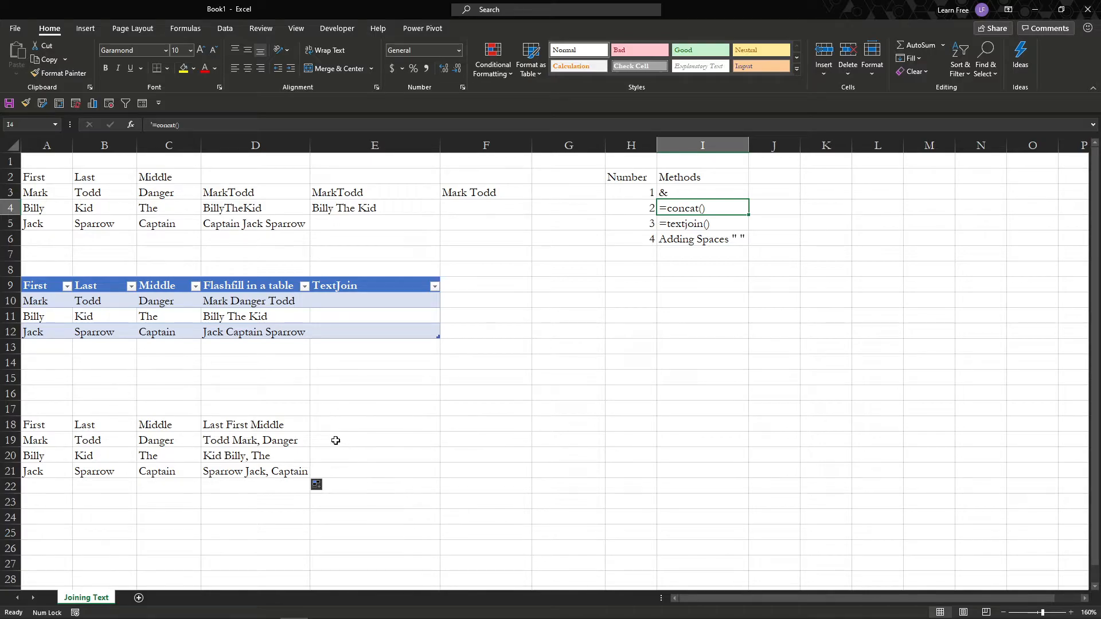
left_click(291, 226)
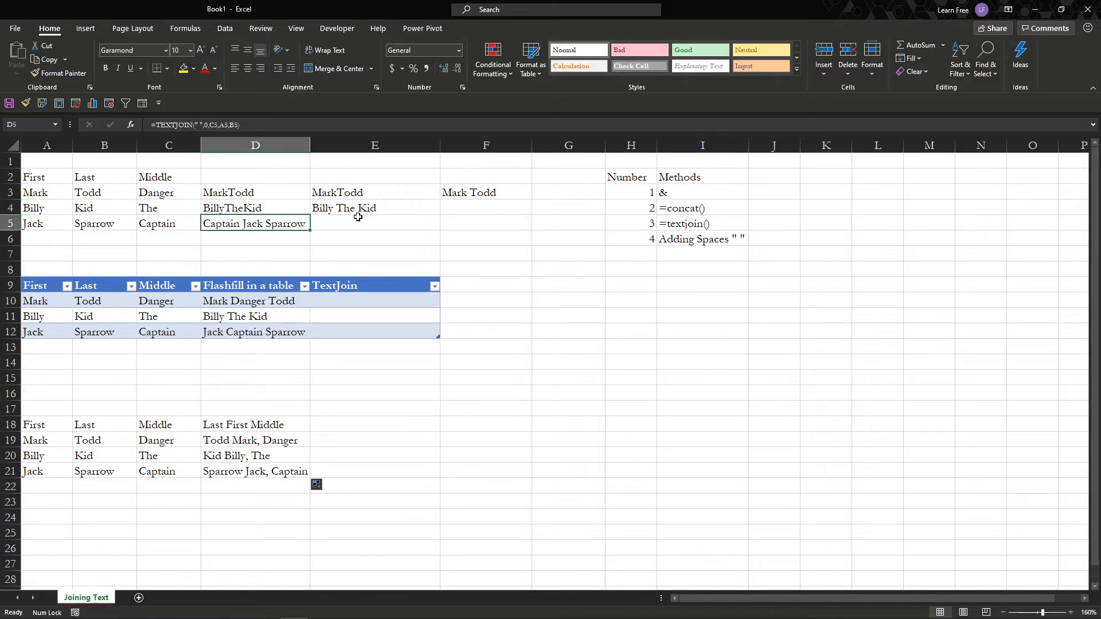
left_click(284, 209)
left_click(335, 210)
left_click(301, 209)
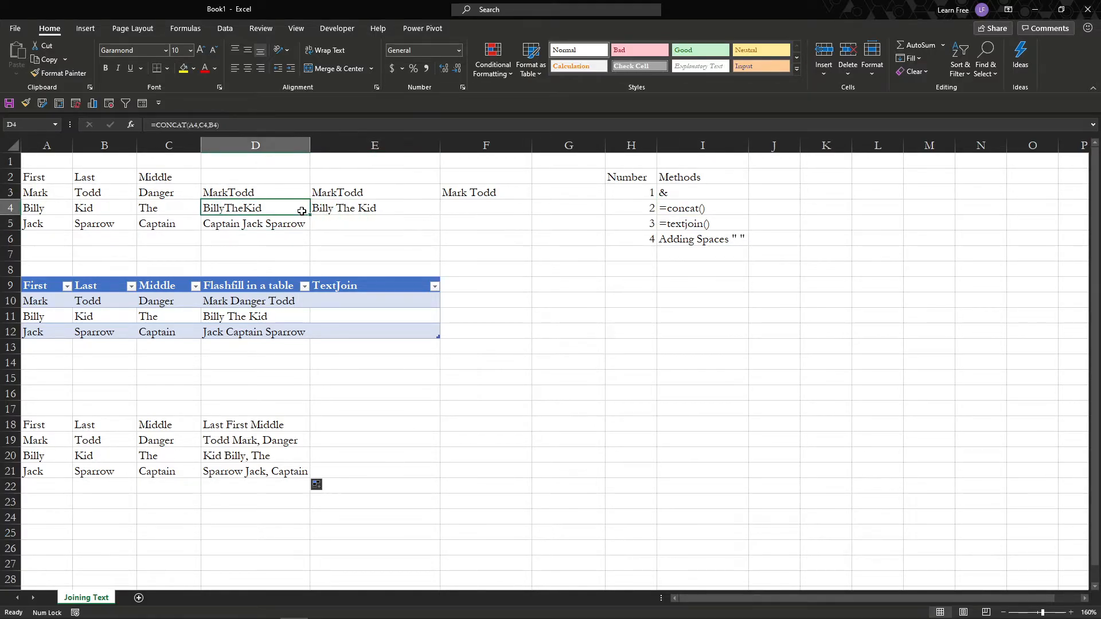
left_click(208, 125)
left_click(214, 126)
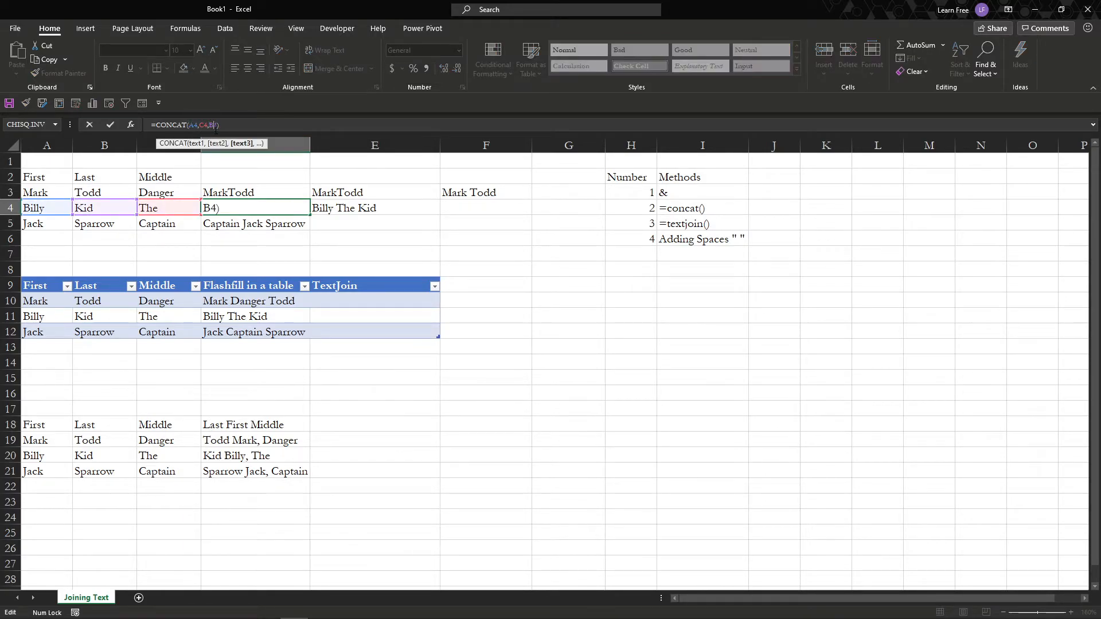
left_click(205, 126)
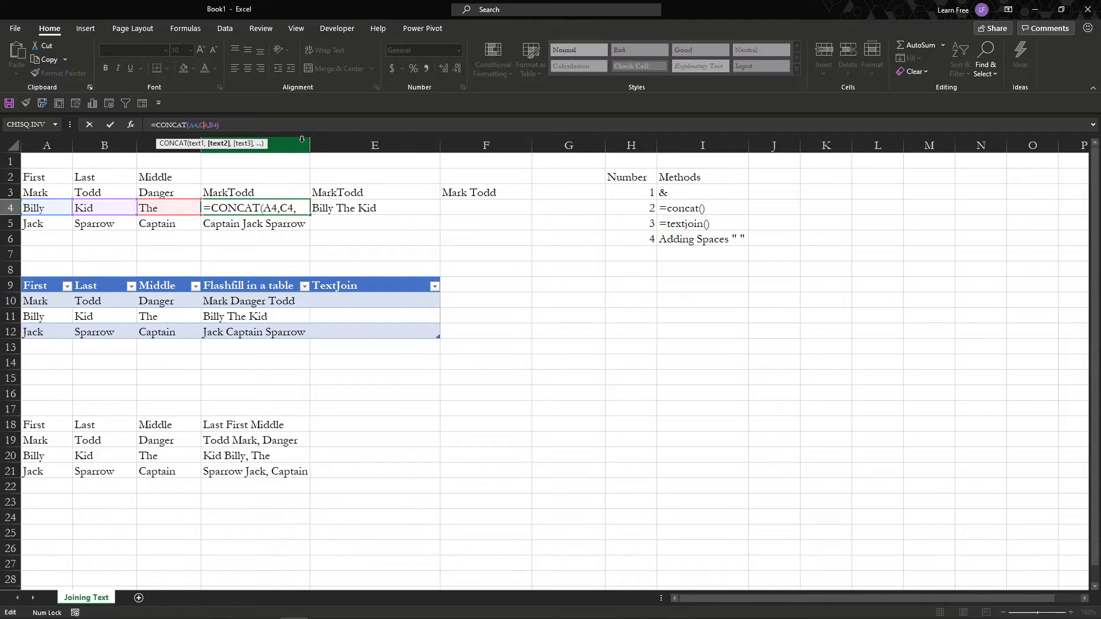
key("Return")
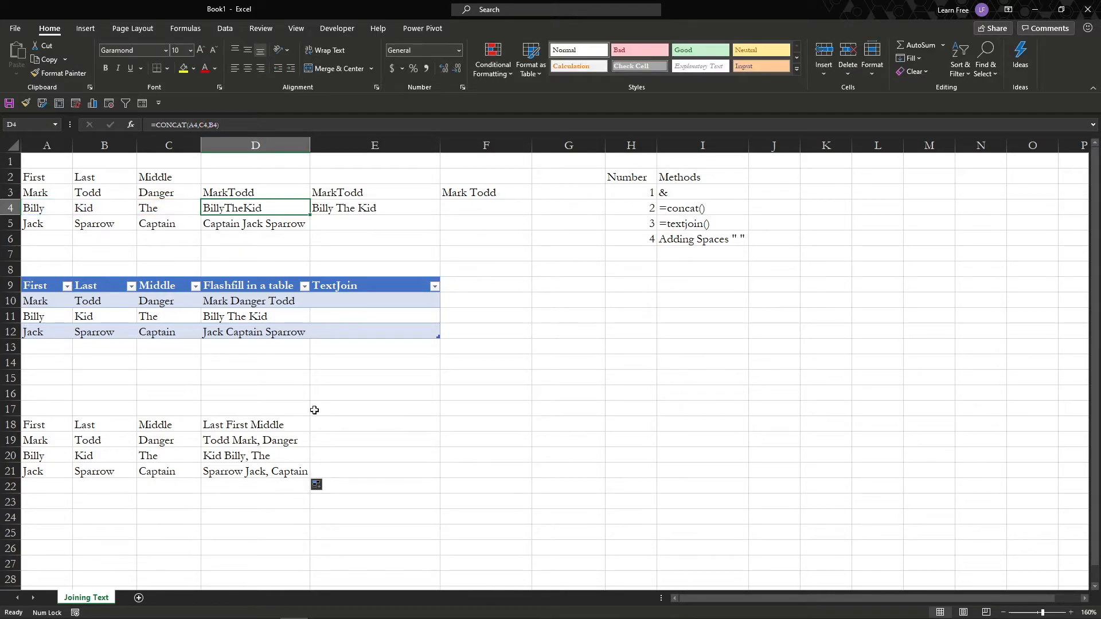
- Add the column headers Concat in cell E18 and Textjoin in cell F18
left_click(330, 441)
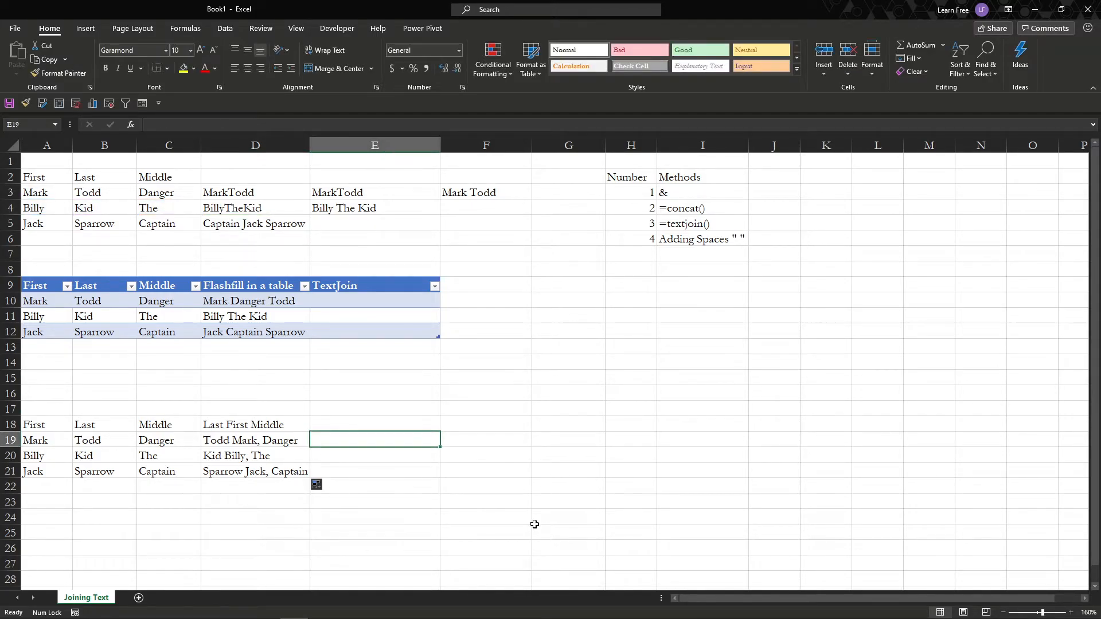
key("Up")
type("Concat")
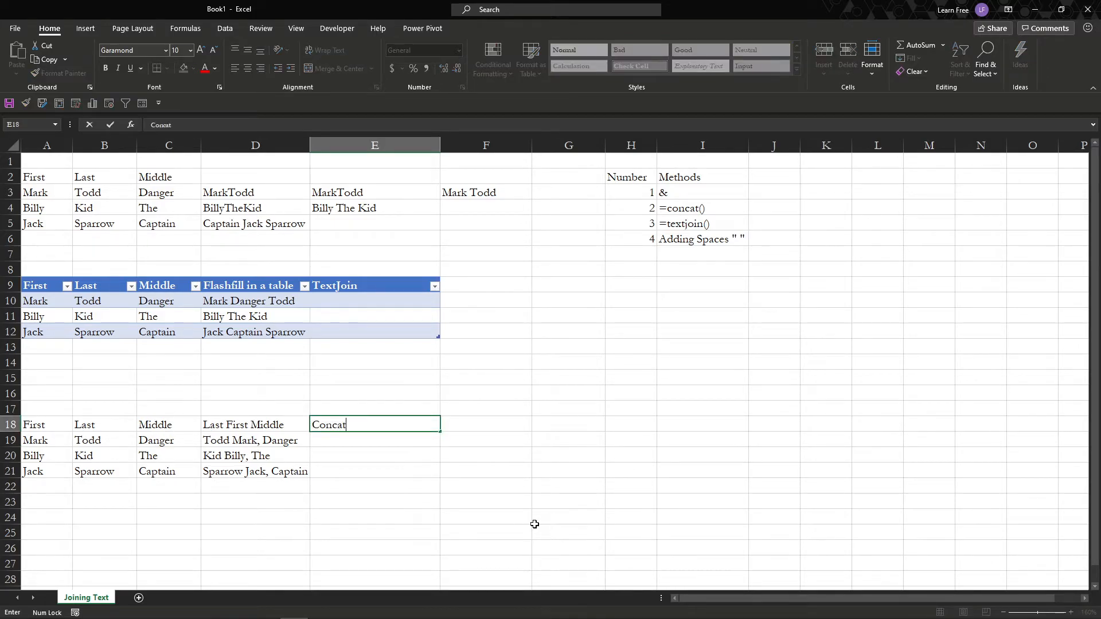
key("Tab")
type("Textjoin")
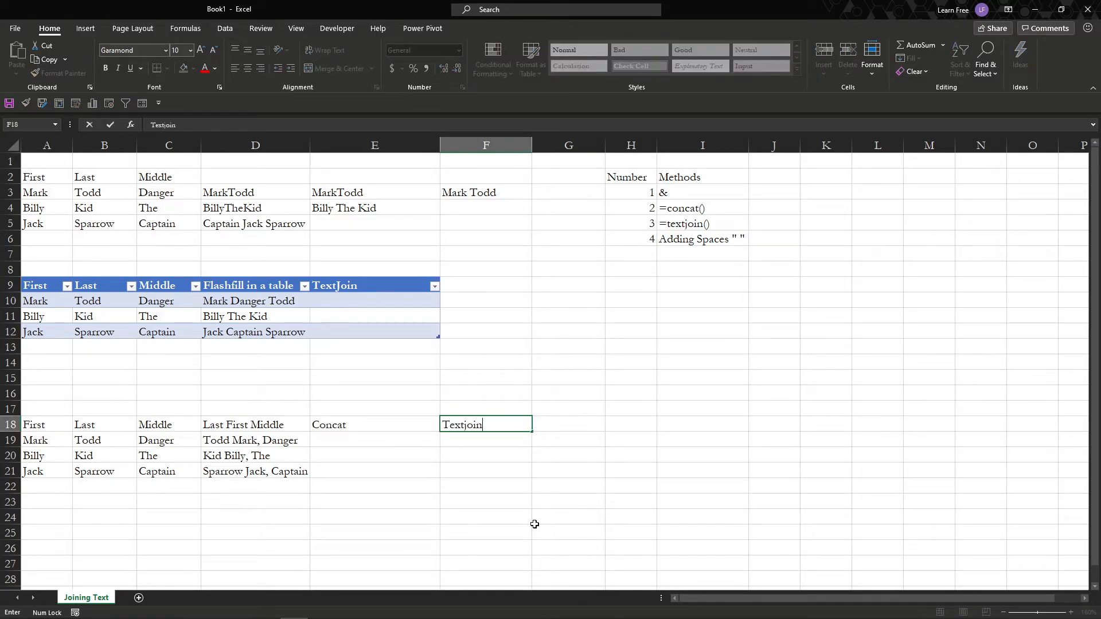
key("Return")
- Join the last, first and middle names with spaces in cell E19 using the formula =CONCAT(B19," ",A19," ",C19)
type("=con")
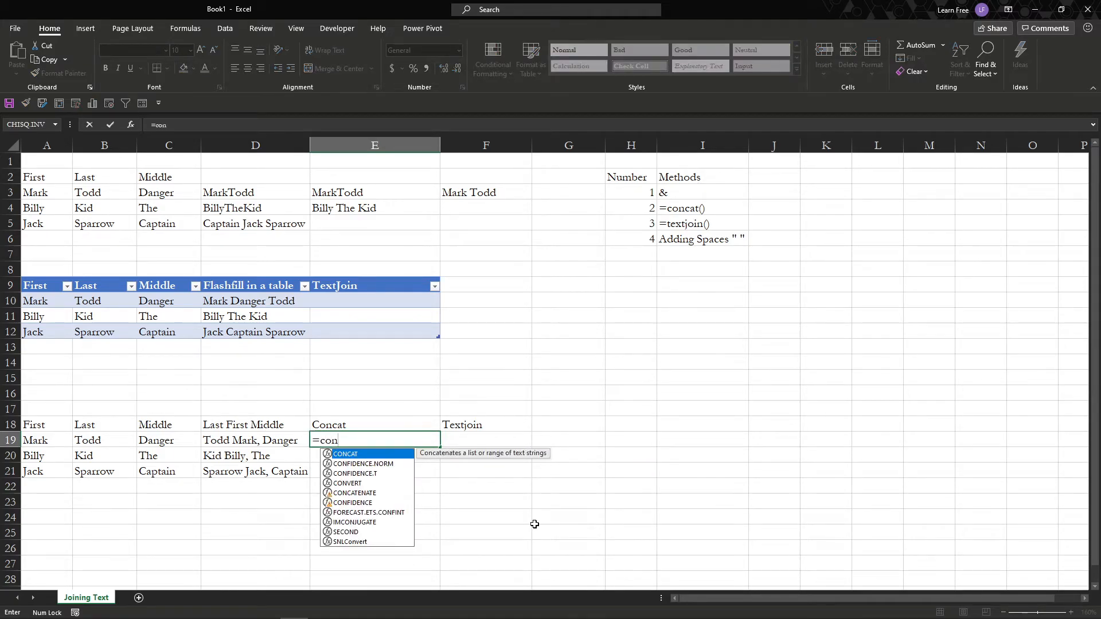
key("Tab")
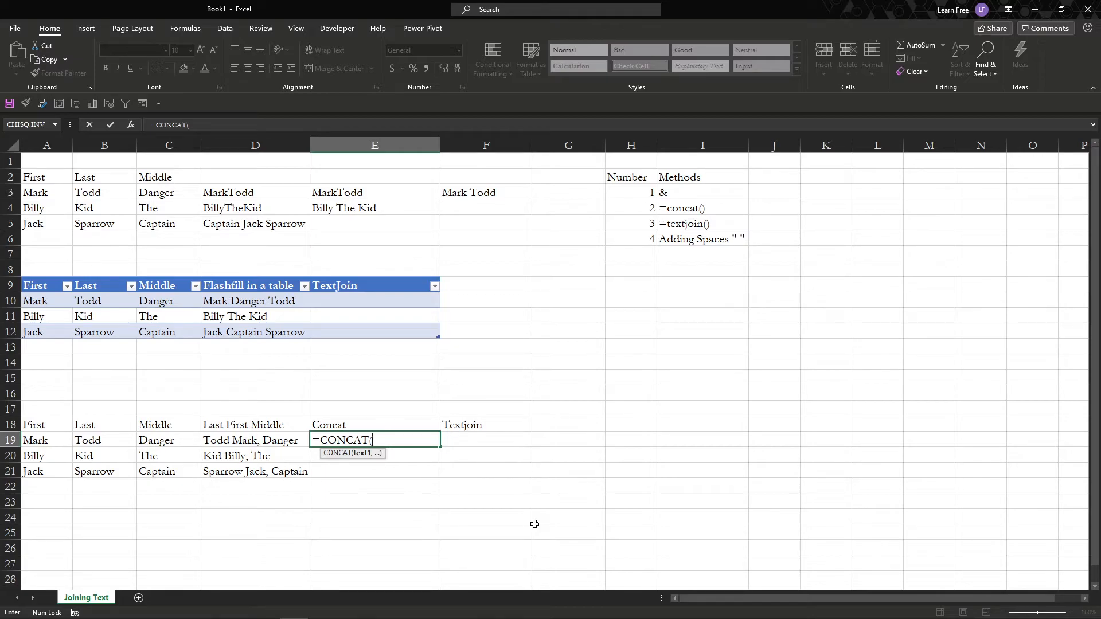
key("Left")
key("Left")
key("Left")
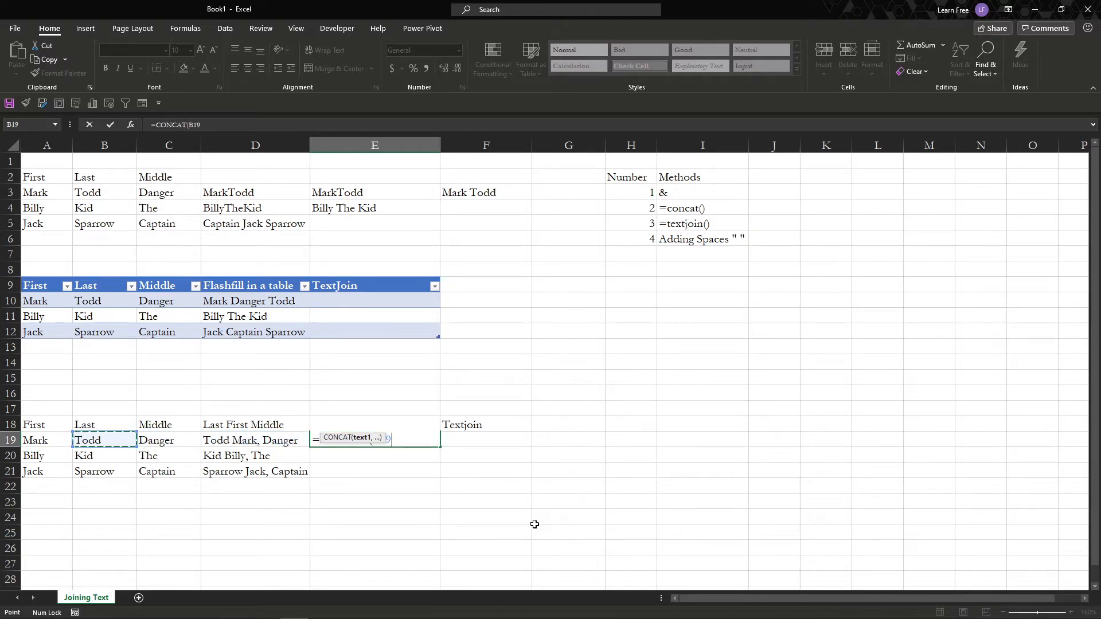
type(",")
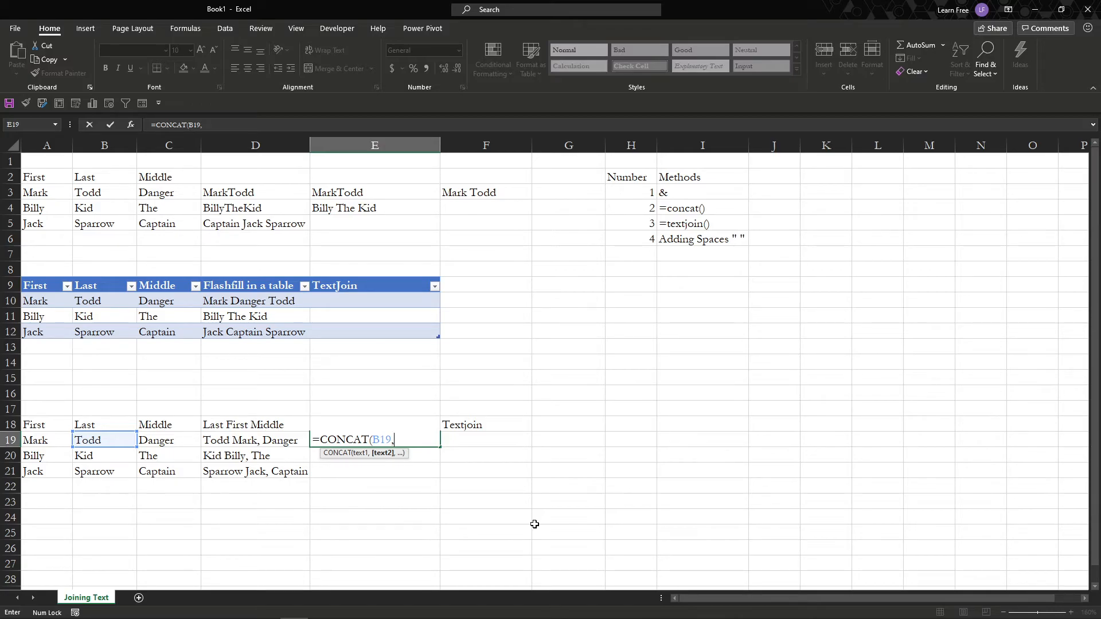
type("\" \",")
key("Left")
key("Left")
key("Left")
key("Left")
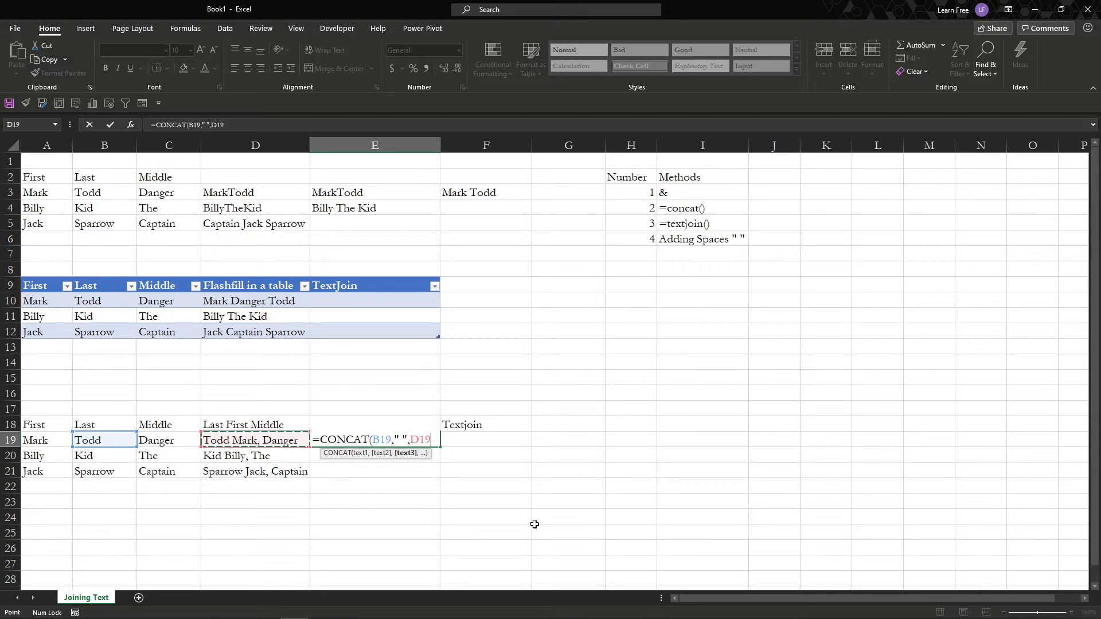
type(",")
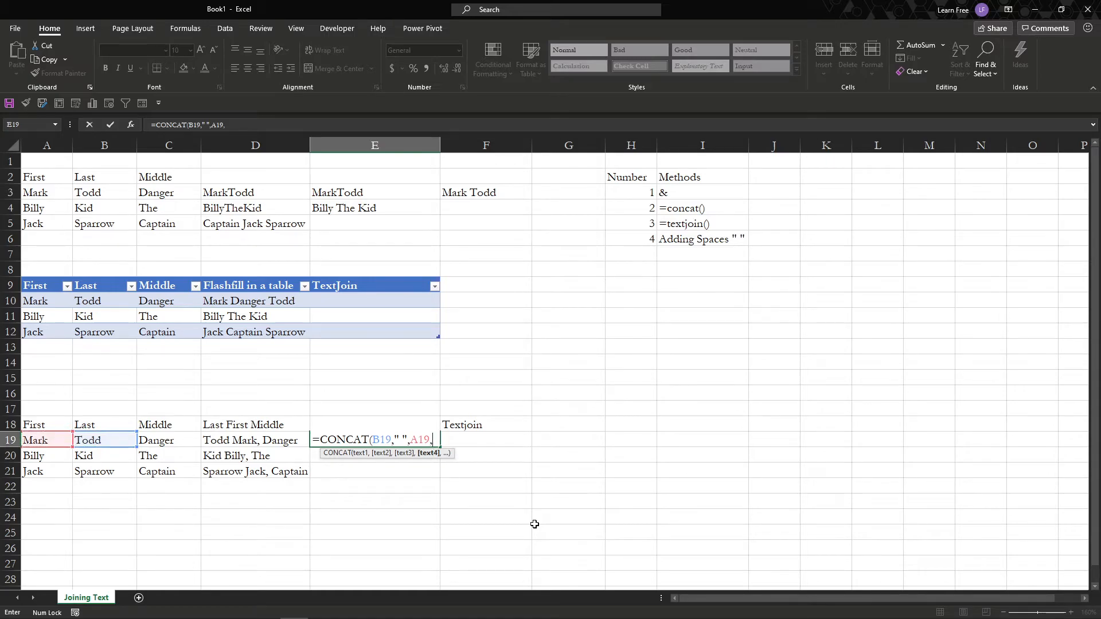
type("\" \",")
key("Left")
key("Left")
key("Return")
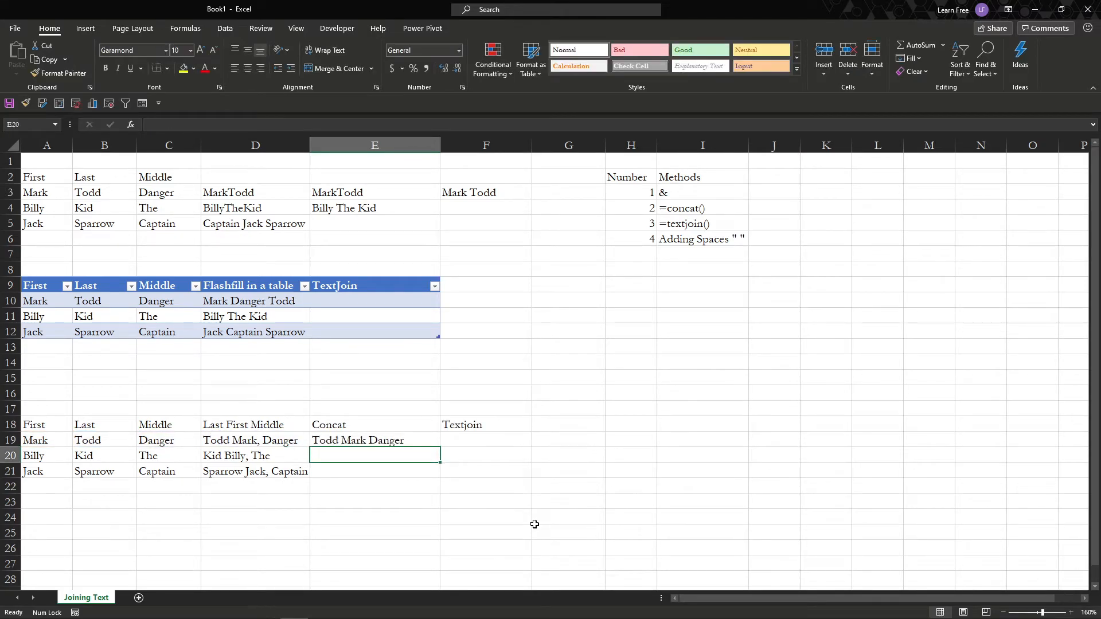
- Copy the CONCAT formula from E19 into cells E20 and E21
key("Up")
key("ctrl+c")
key("Down")
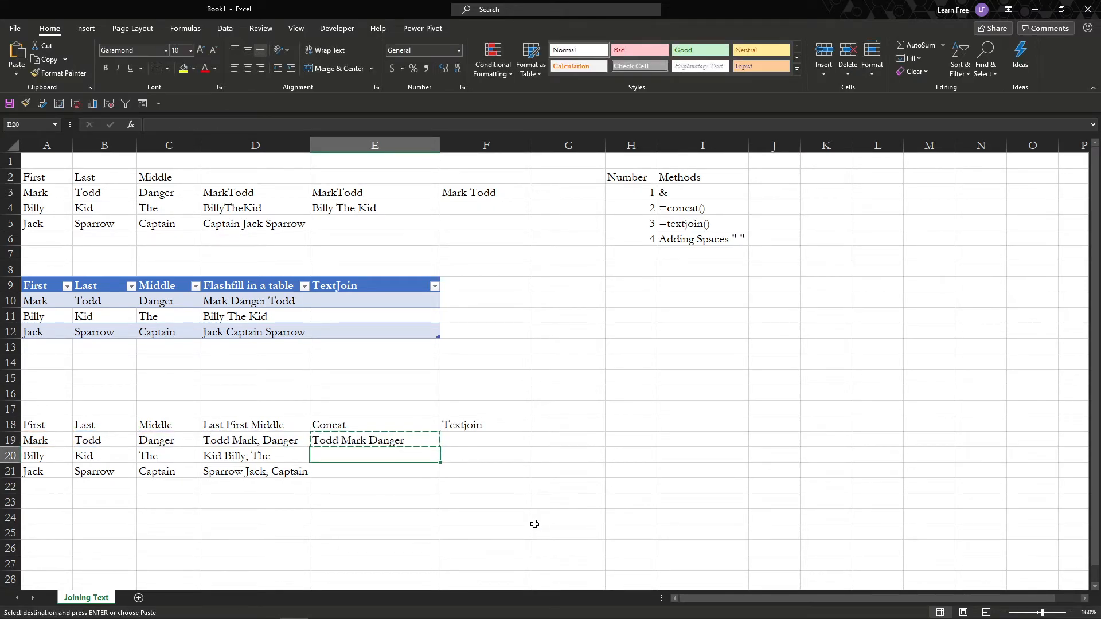
key("shift+Down")
key("ctrl+v")
key("Escape")
- Start a TEXTJOIN formula in cell F19 with a space " " as delimiter and 0 for the ignore_empty argument
key("Up")
key("Right")
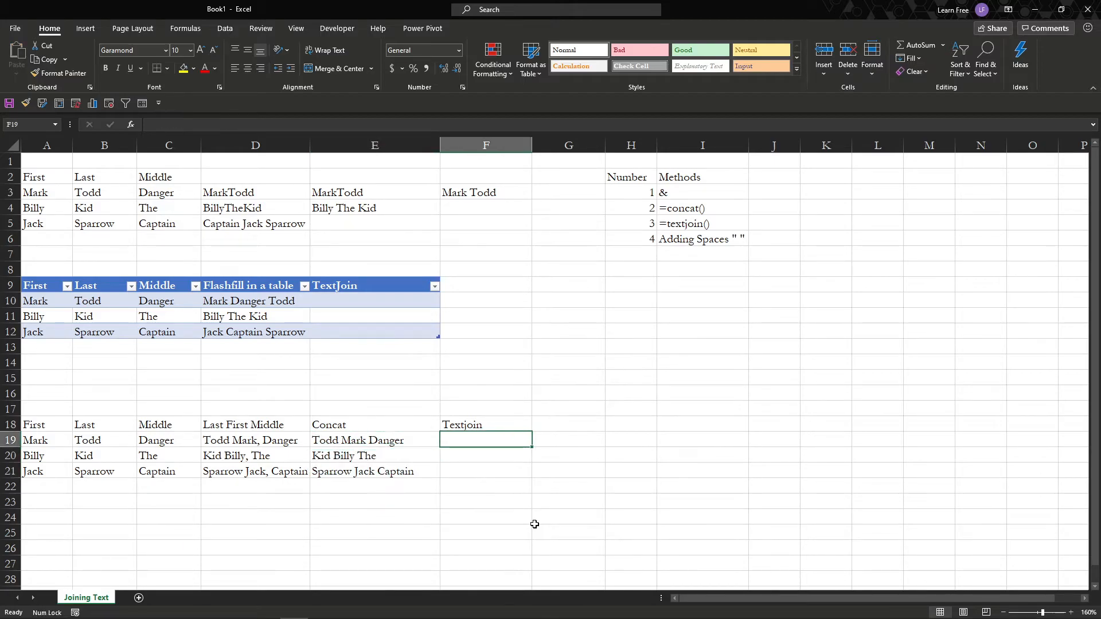
type("=")
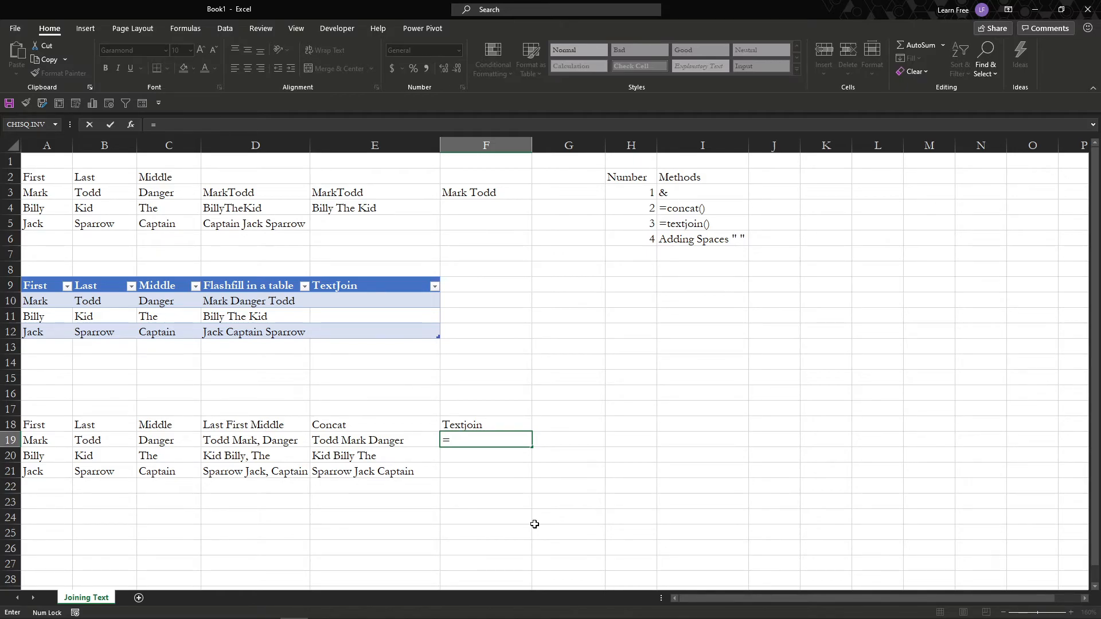
type("text")
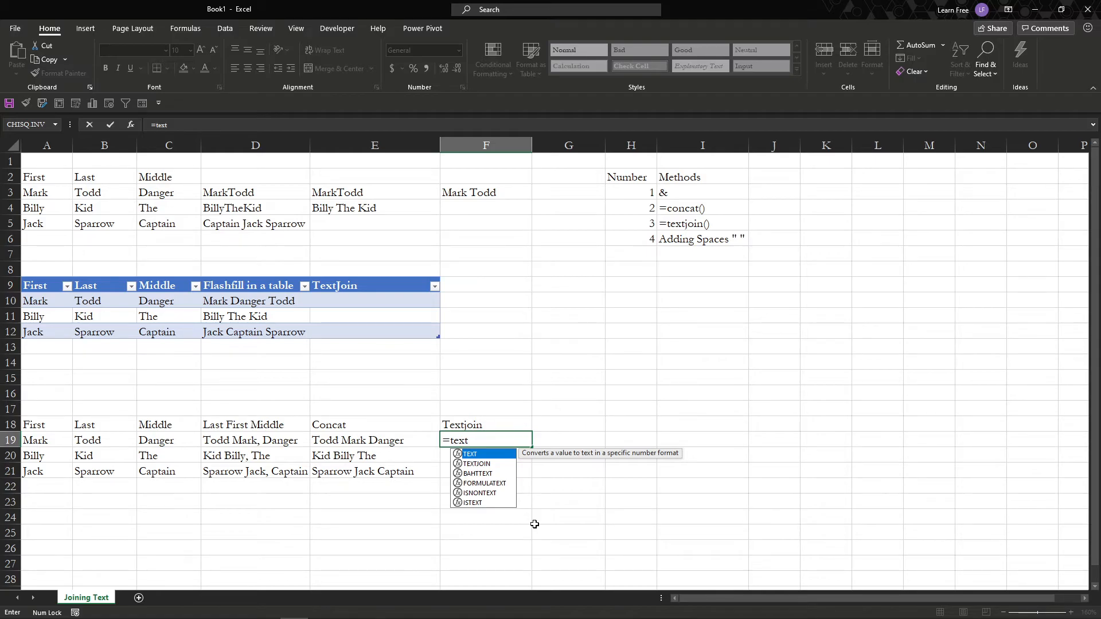
type("j")
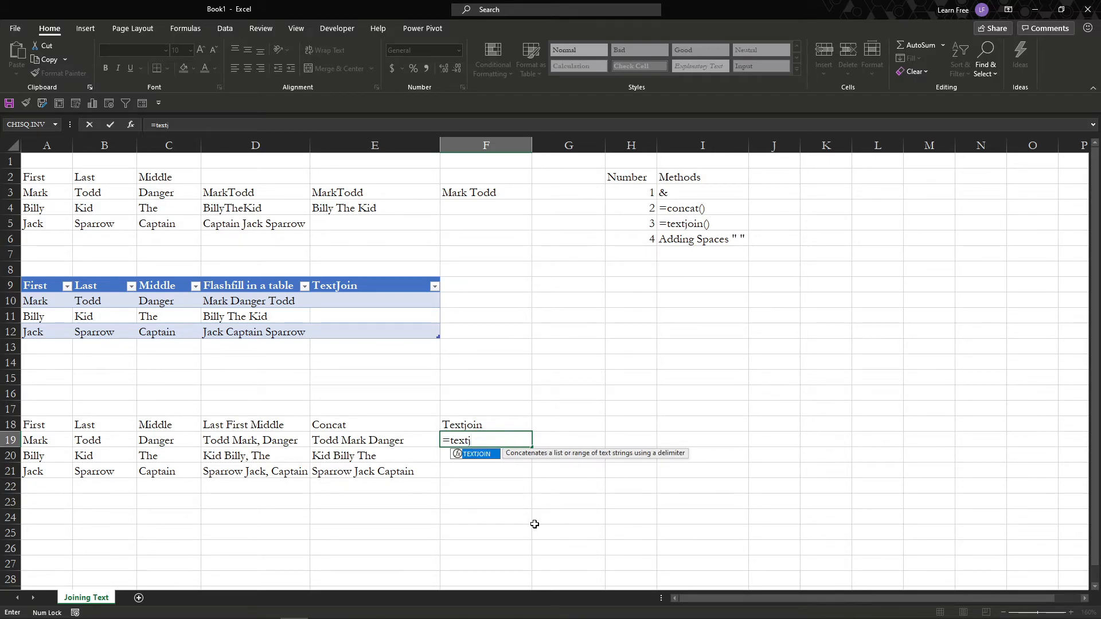
key("Tab")
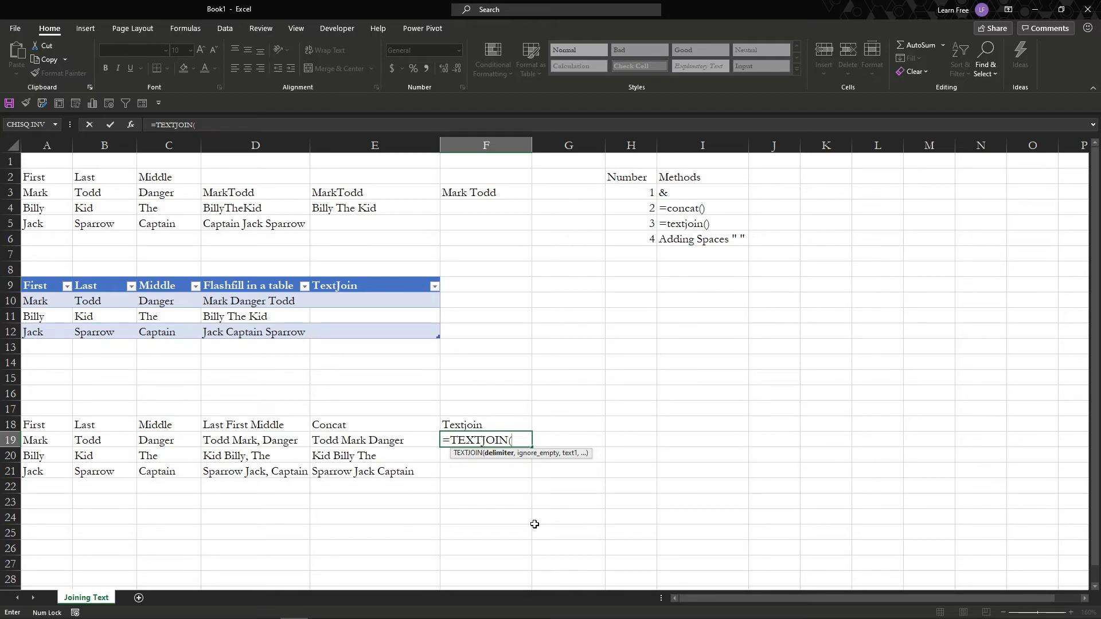
type("\" \"")
type(",")
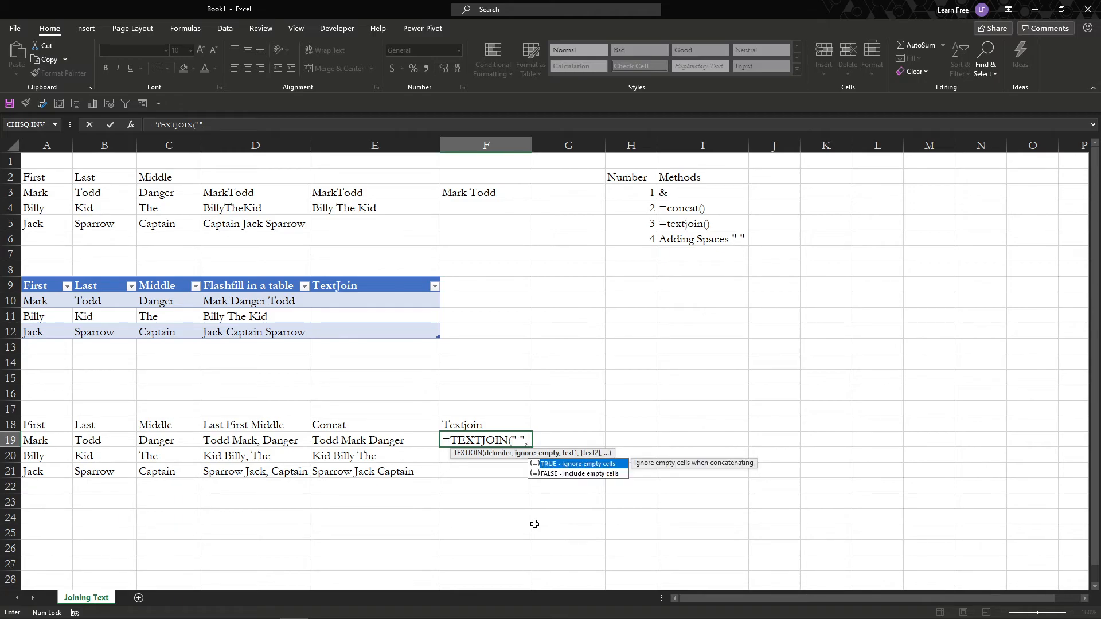
type("0,")
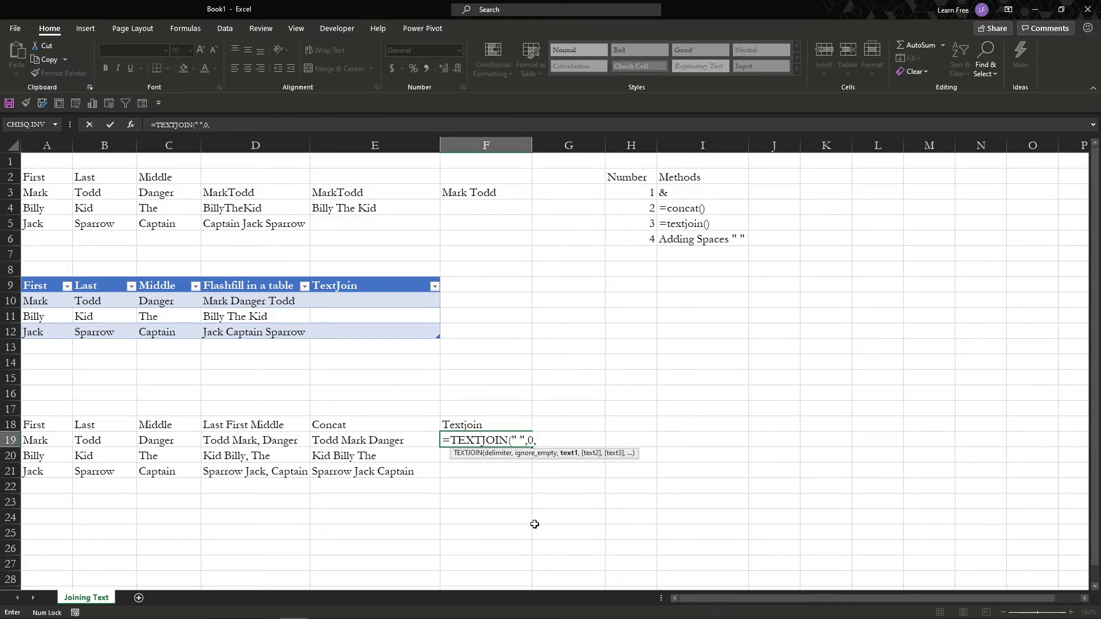
- Complete the F19 formula with the last, first and middle name cells as =TEXTJOIN(" ",0,B19,A19,C19)
key("Left")
key("Left")
key("Left")
key("Left")
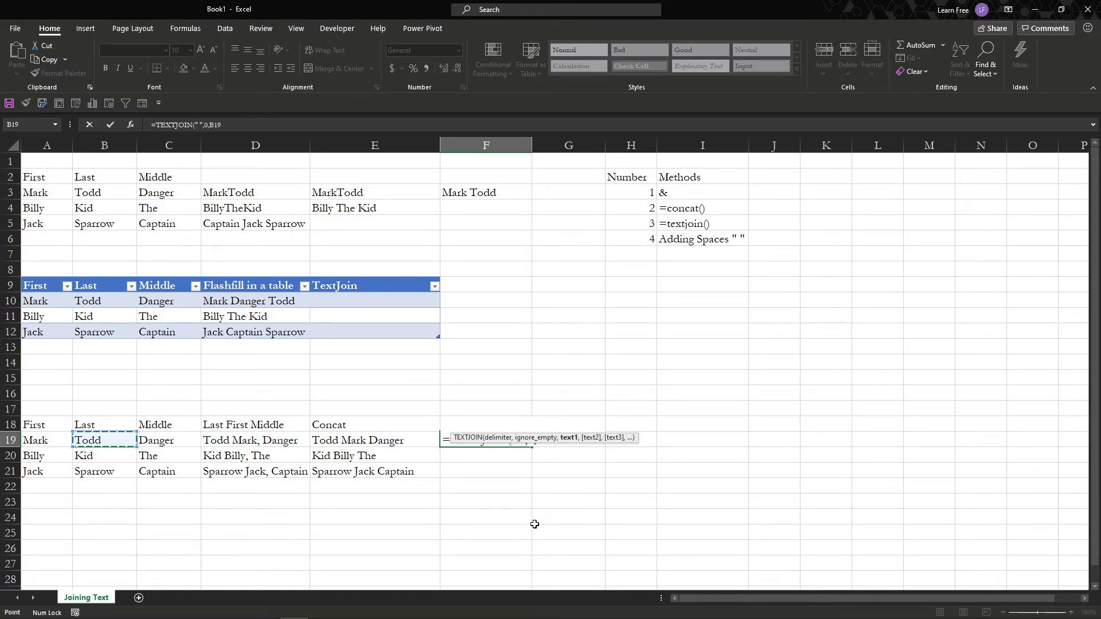
type(",")
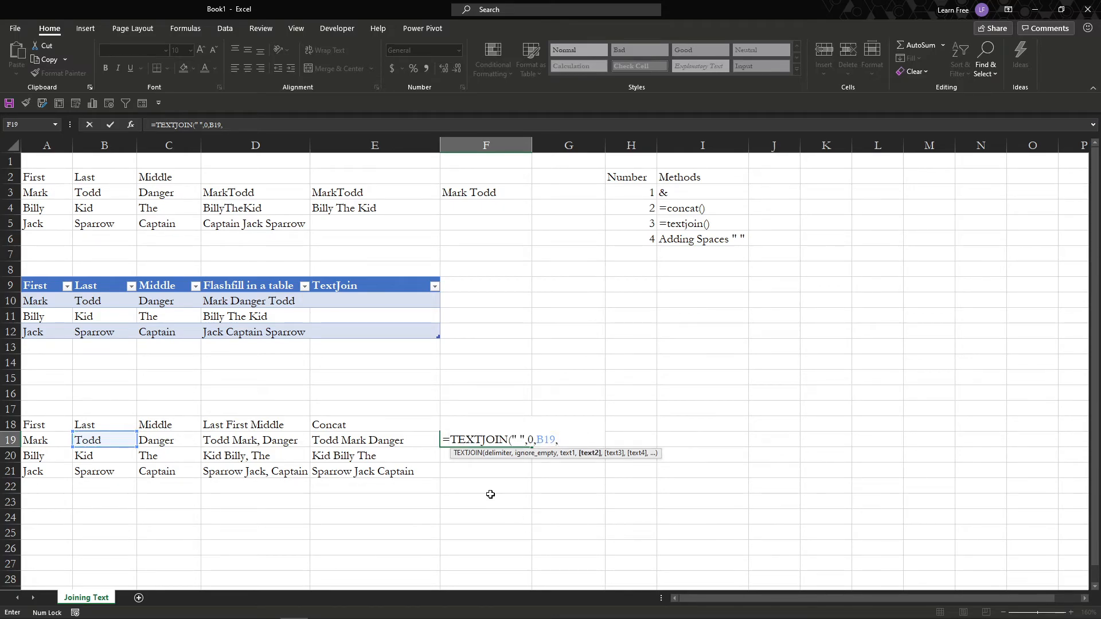
left_click(50, 442)
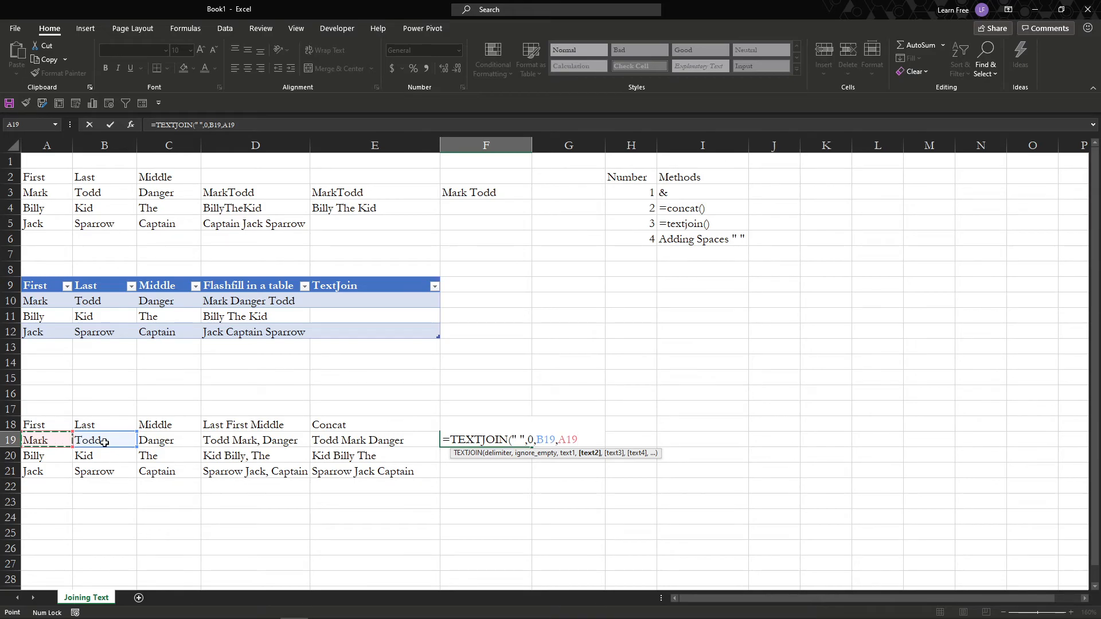
type(",")
left_click(170, 441)
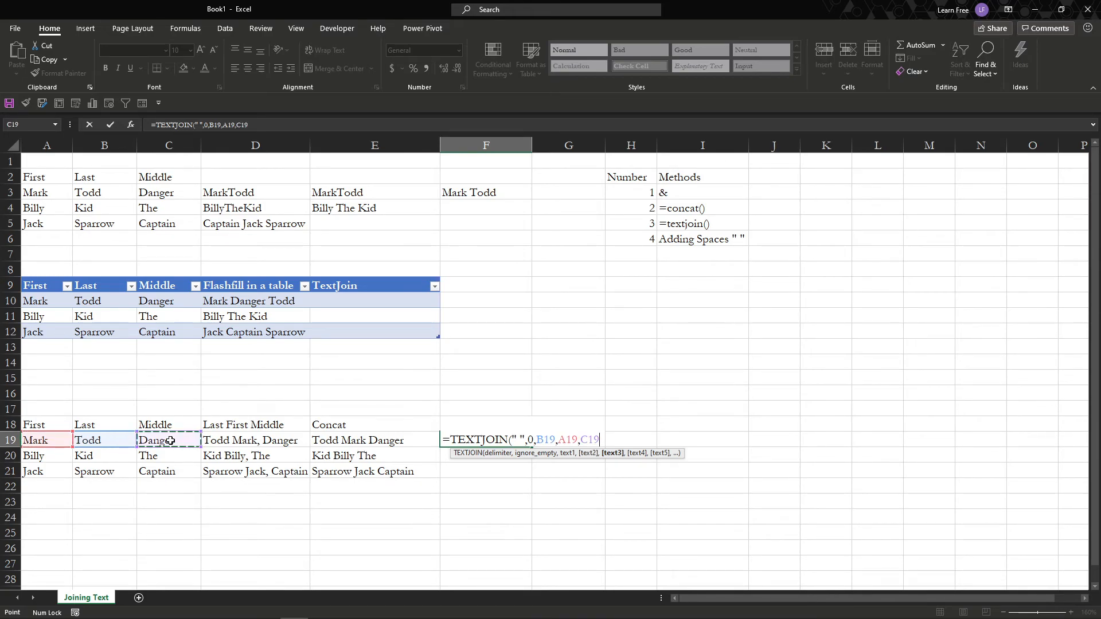
type(")")
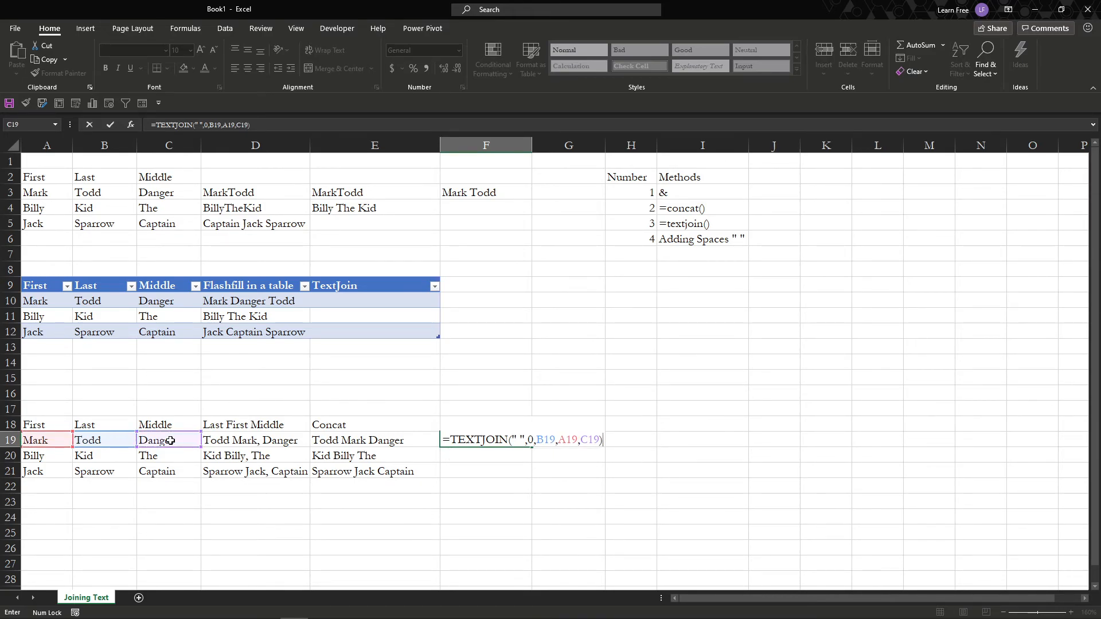
key("Return")
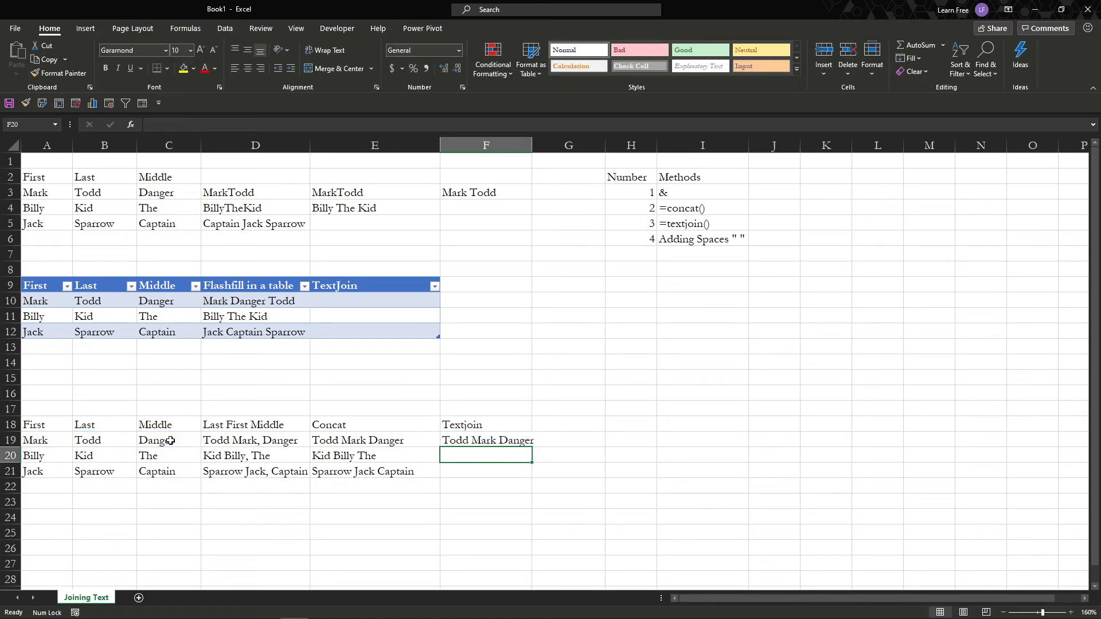
- Copy the TEXTJOIN formula from F19 into cells F20 and F21
key("Up")
key("ctrl+c")
key("Down")
key("shift+Down")
key("ctrl+v")
key("Escape")
key("Up")
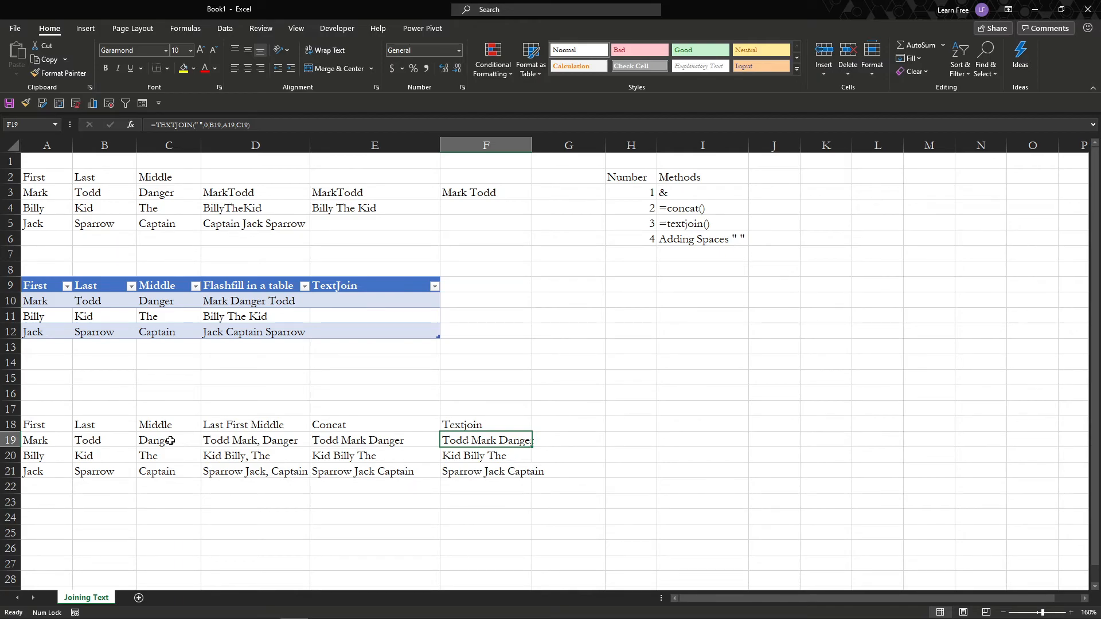
- Start a TEXTJOIN formula in cell E10 of the table, with a space " " as delimiter and 0 for ignore_empty
left_click(507, 426)
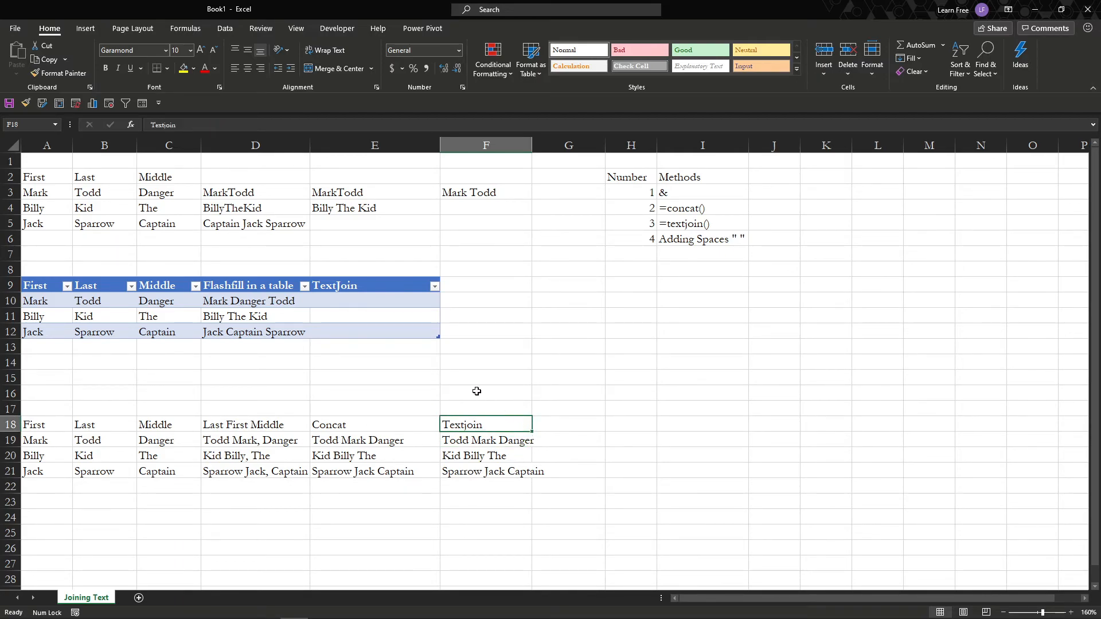
left_click(377, 301)
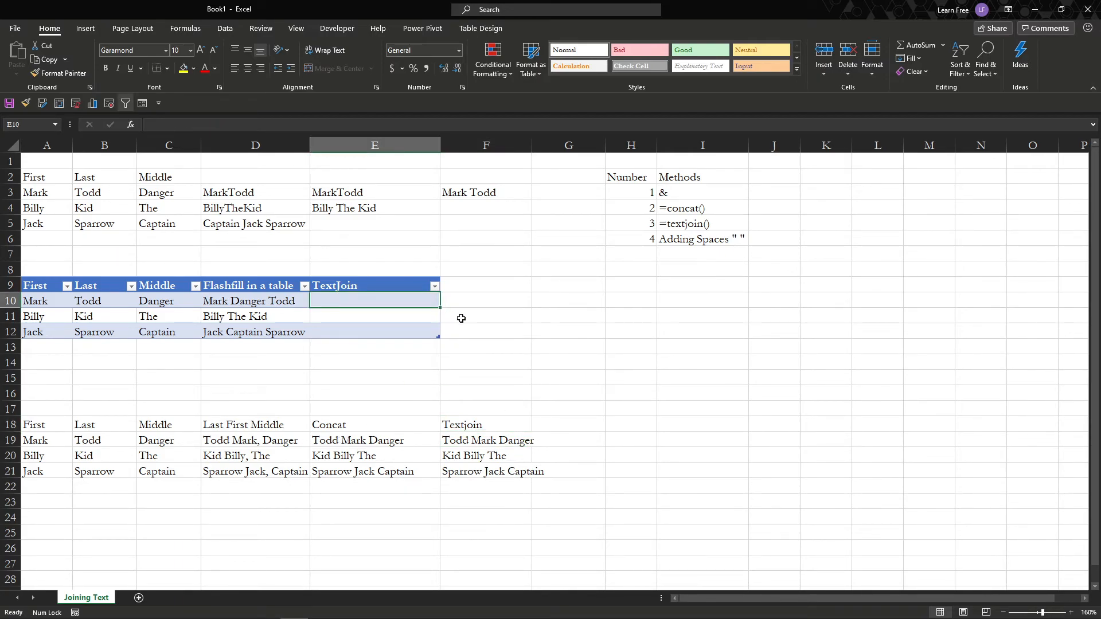
type("=textj")
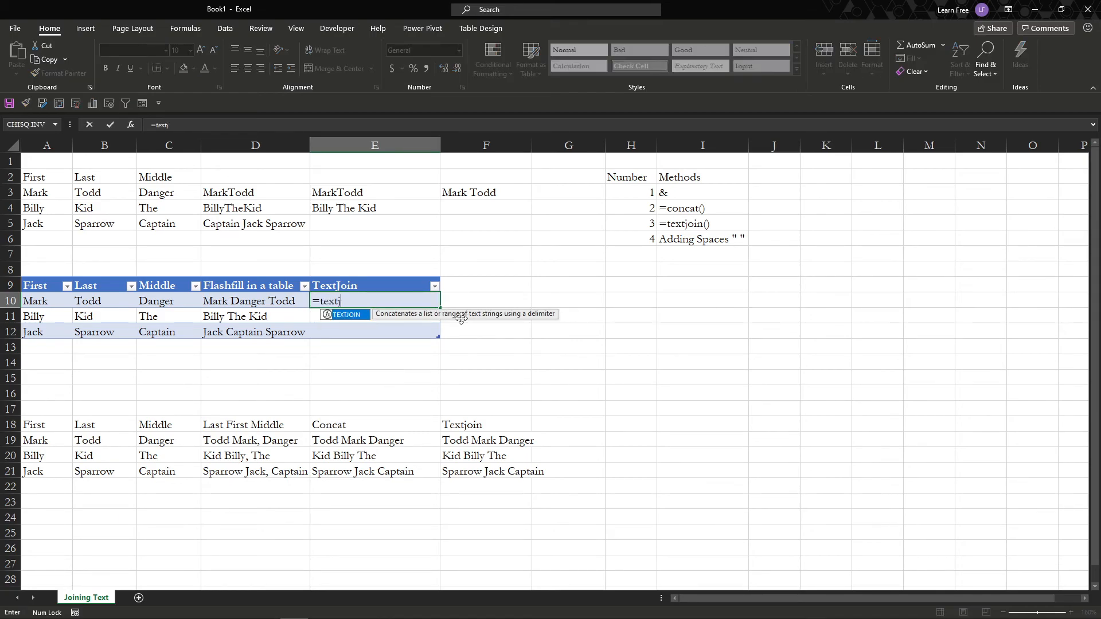
key("Tab")
type("\" \"")
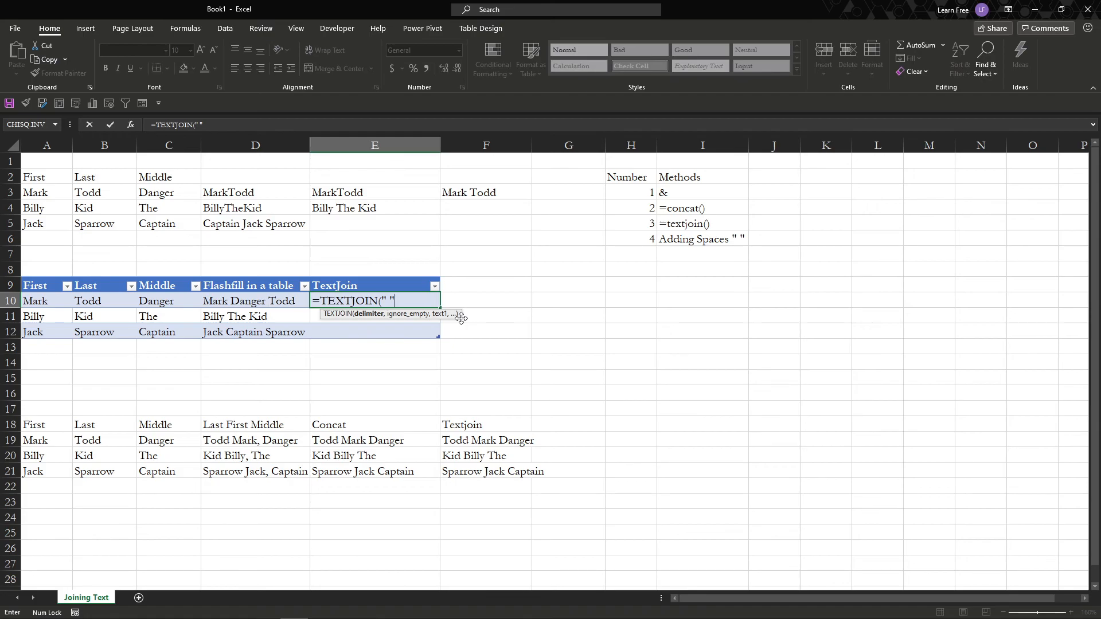
type(",")
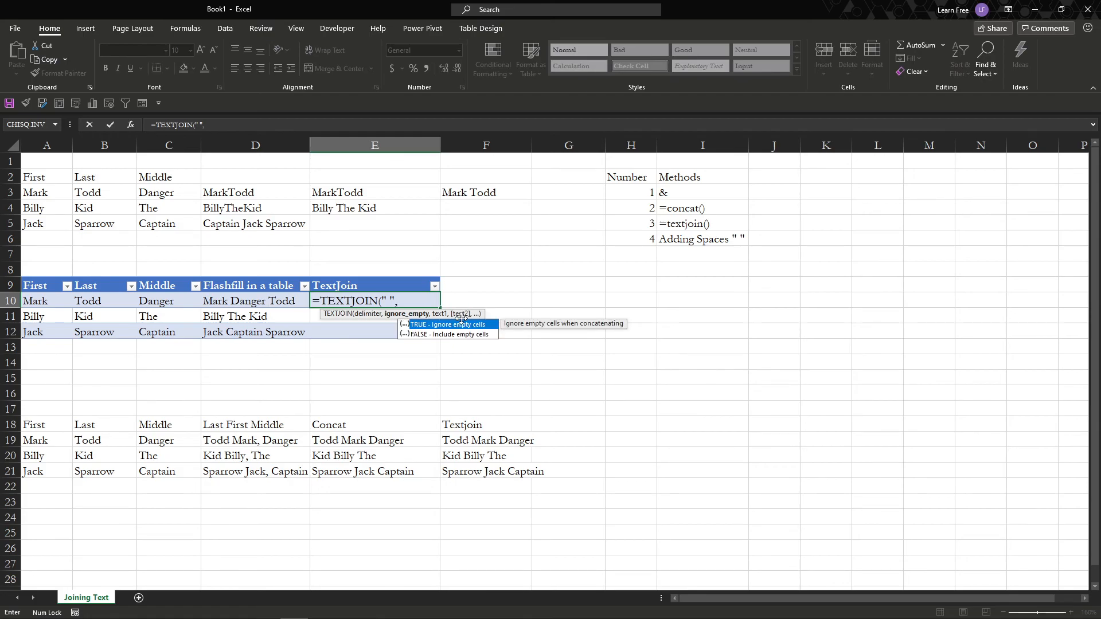
type("0,")
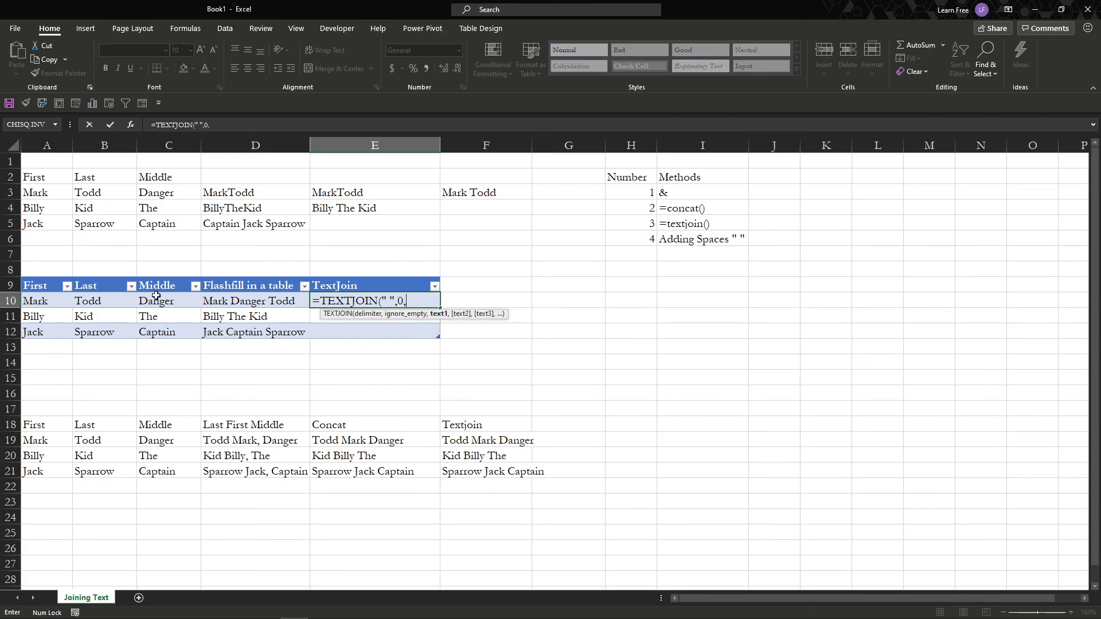
left_click(114, 302)
type(",")
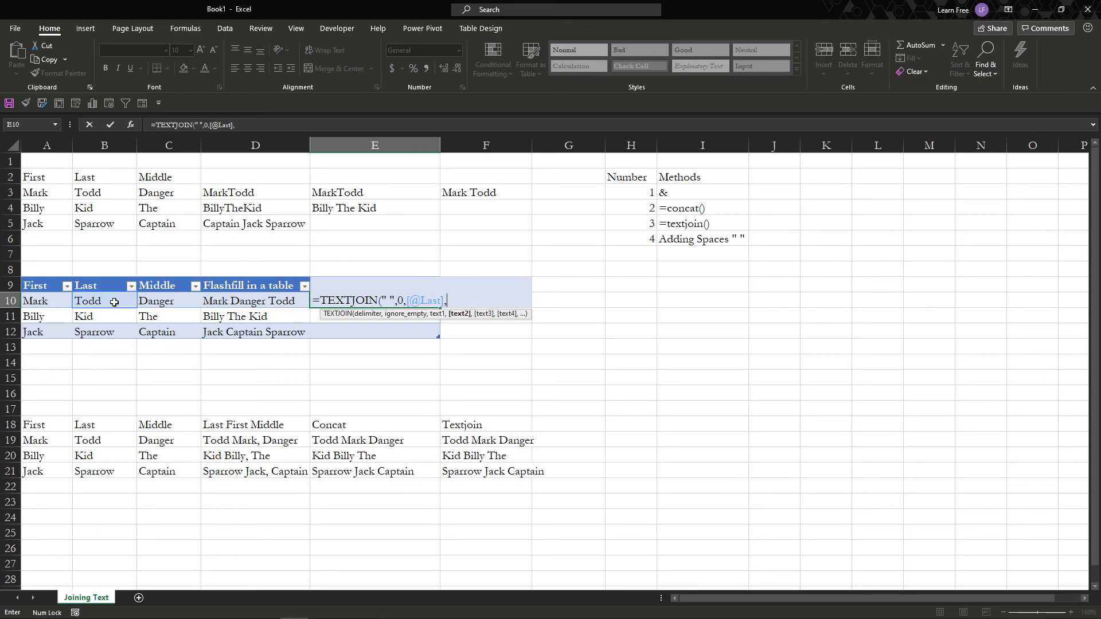
left_click(43, 312)
left_click(43, 302)
type(",")
left_click(175, 302)
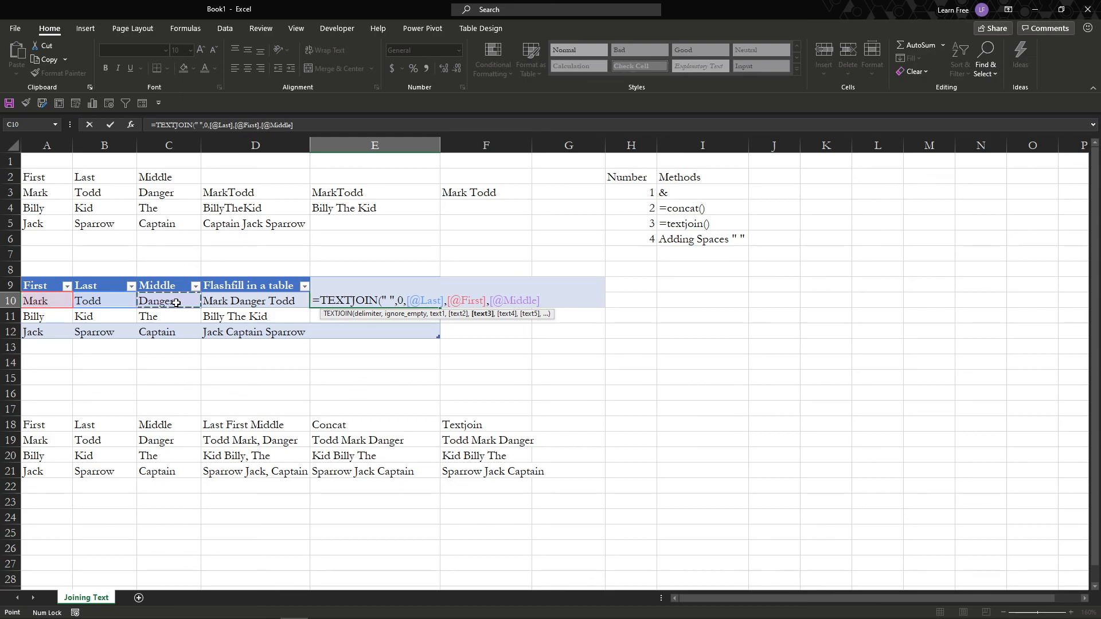
type(")")
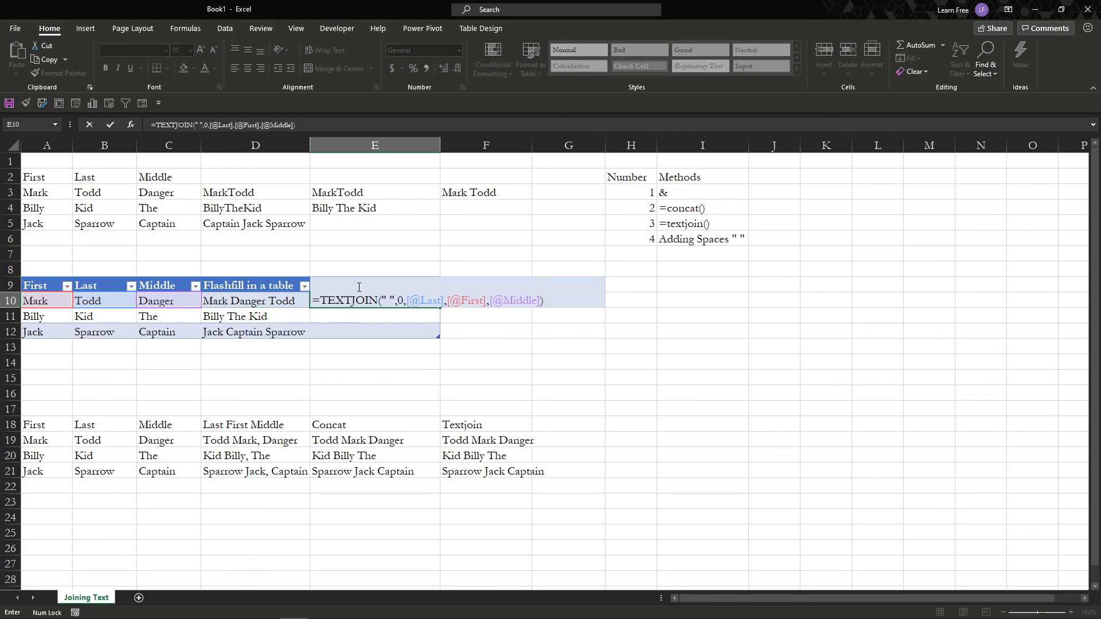
key("Return")
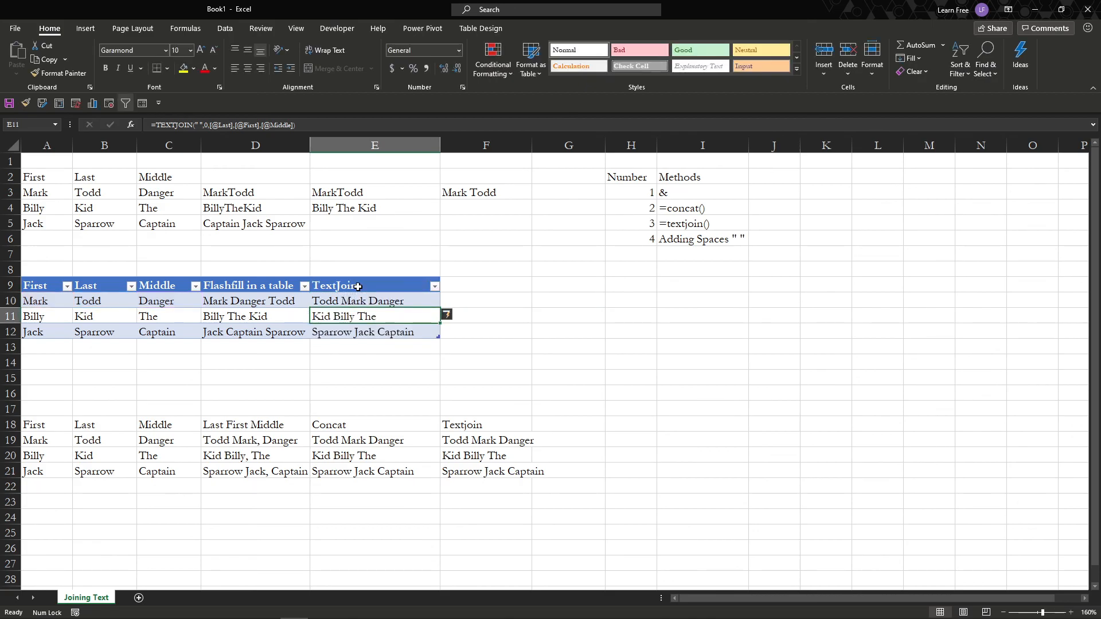